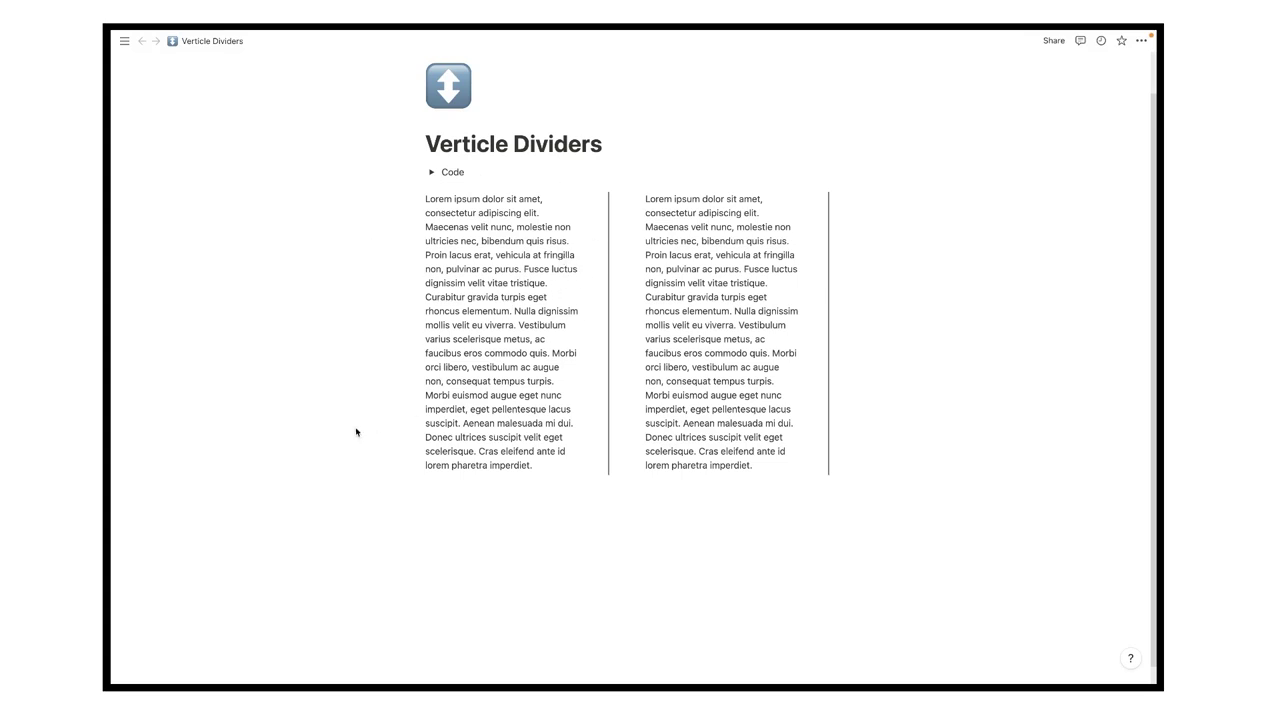
- Try selecting the Code section and the left text column blocks, then clear the selection
left_click_drag(303, 178, 672, 424)
left_click_drag(310, 210, 860, 391)
left_click(469, 510)
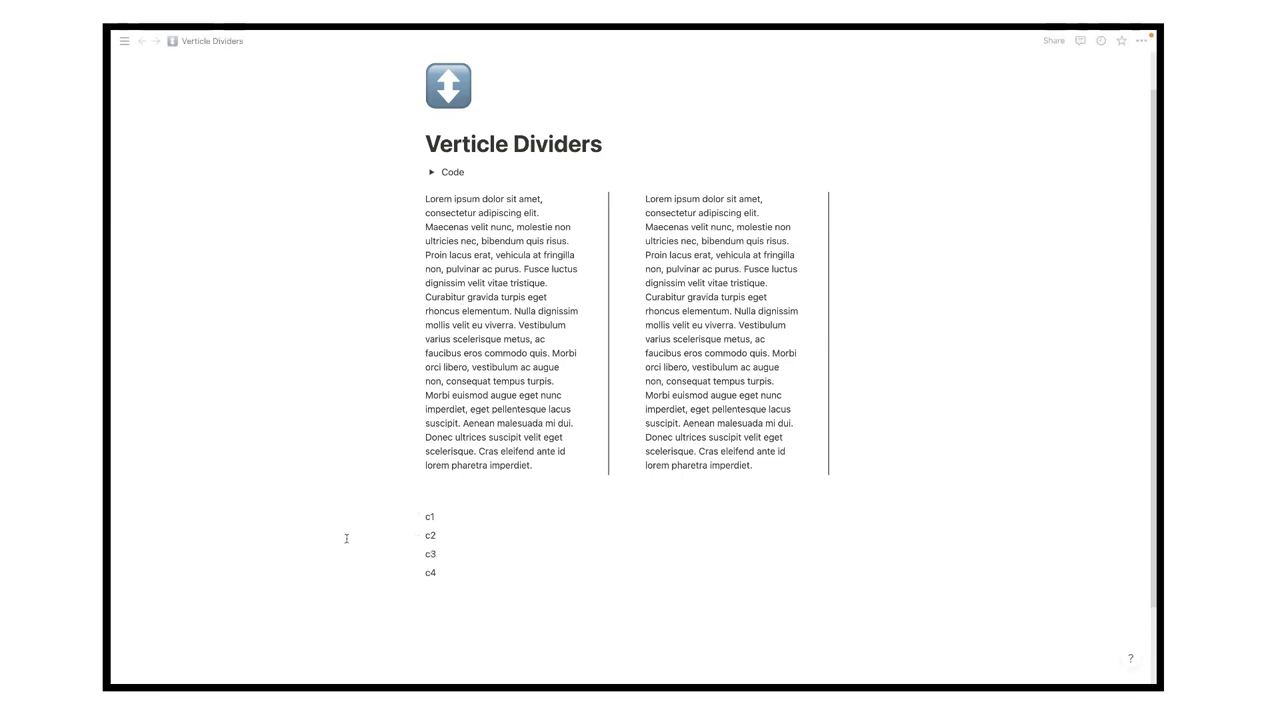
- Drag c2, c3 and c4 beside c1 as four columns, then select the left column's opening sentences
left_click_drag(418, 535, 694, 531)
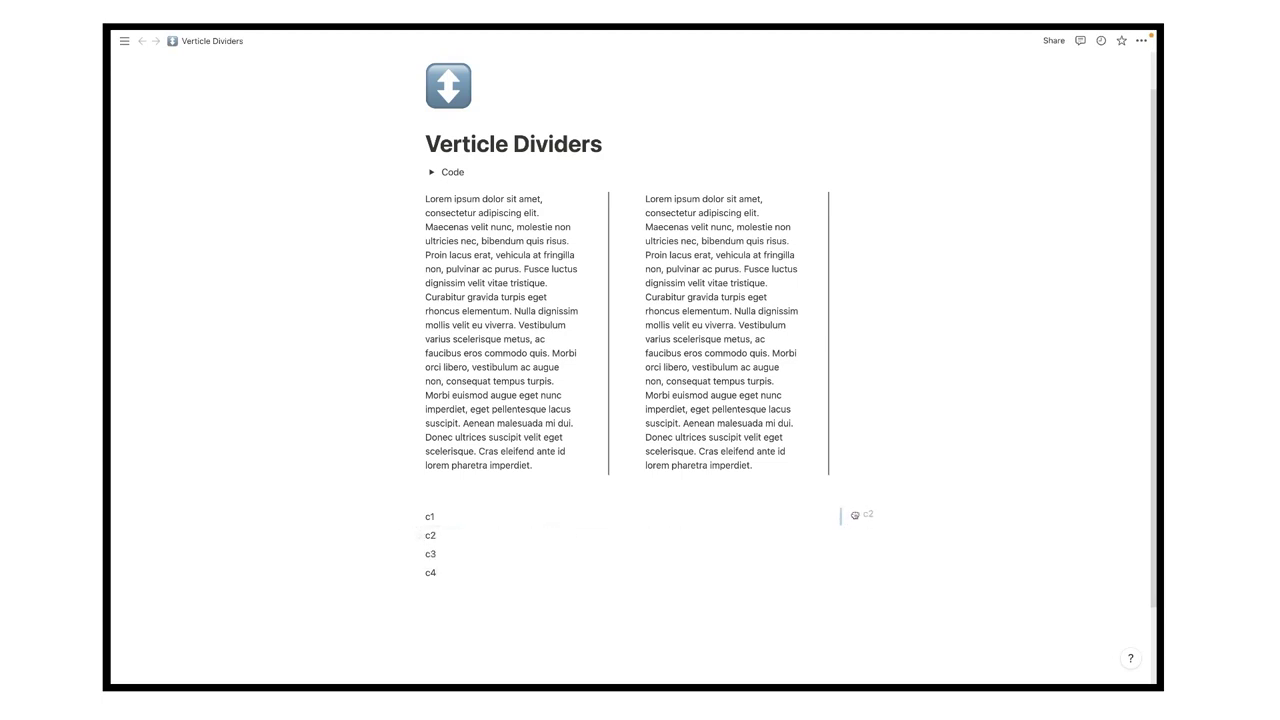
left_click_drag(852, 518, 851, 517)
left_click_drag(851, 517, 851, 516)
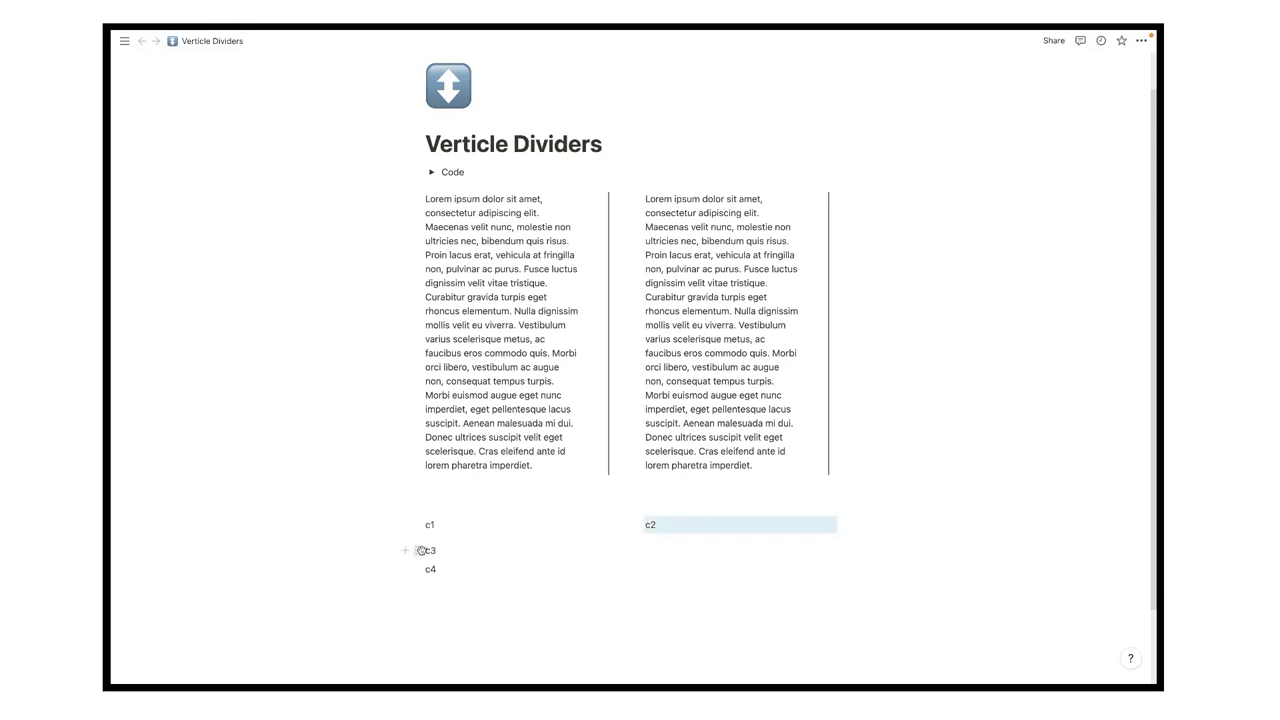
left_click_drag(421, 550, 727, 533)
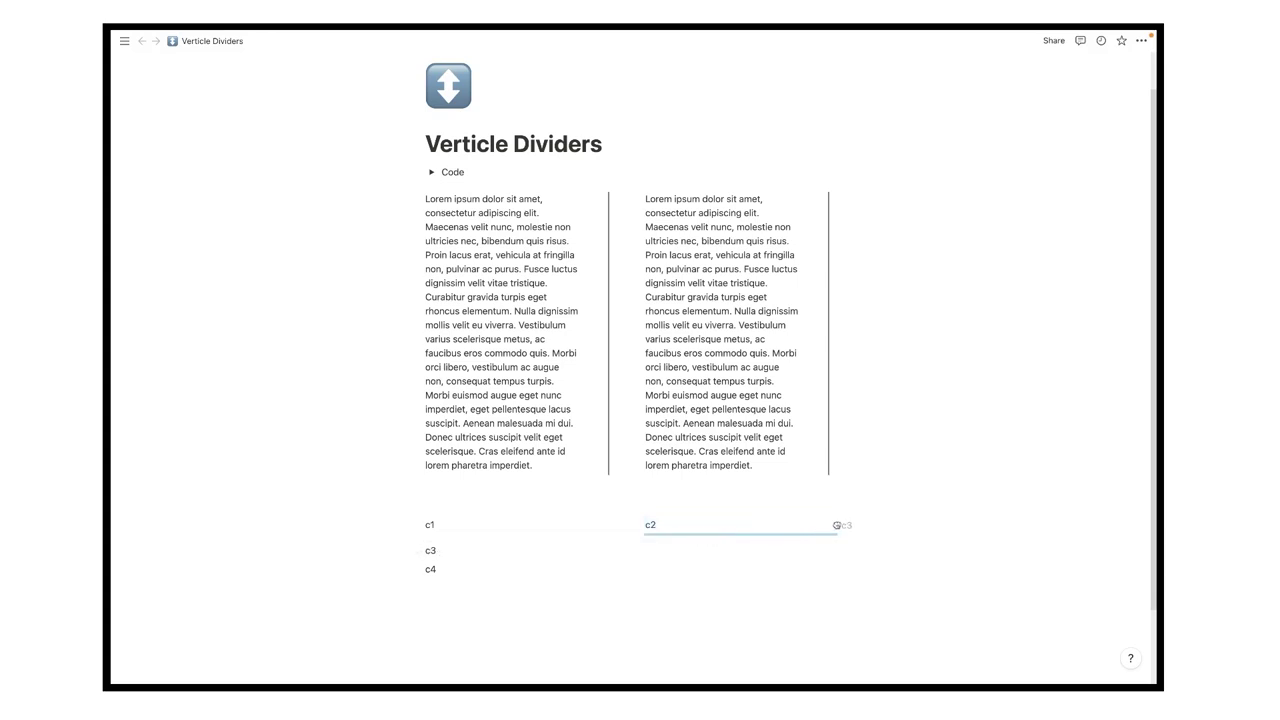
left_click_drag(836, 525, 840, 526)
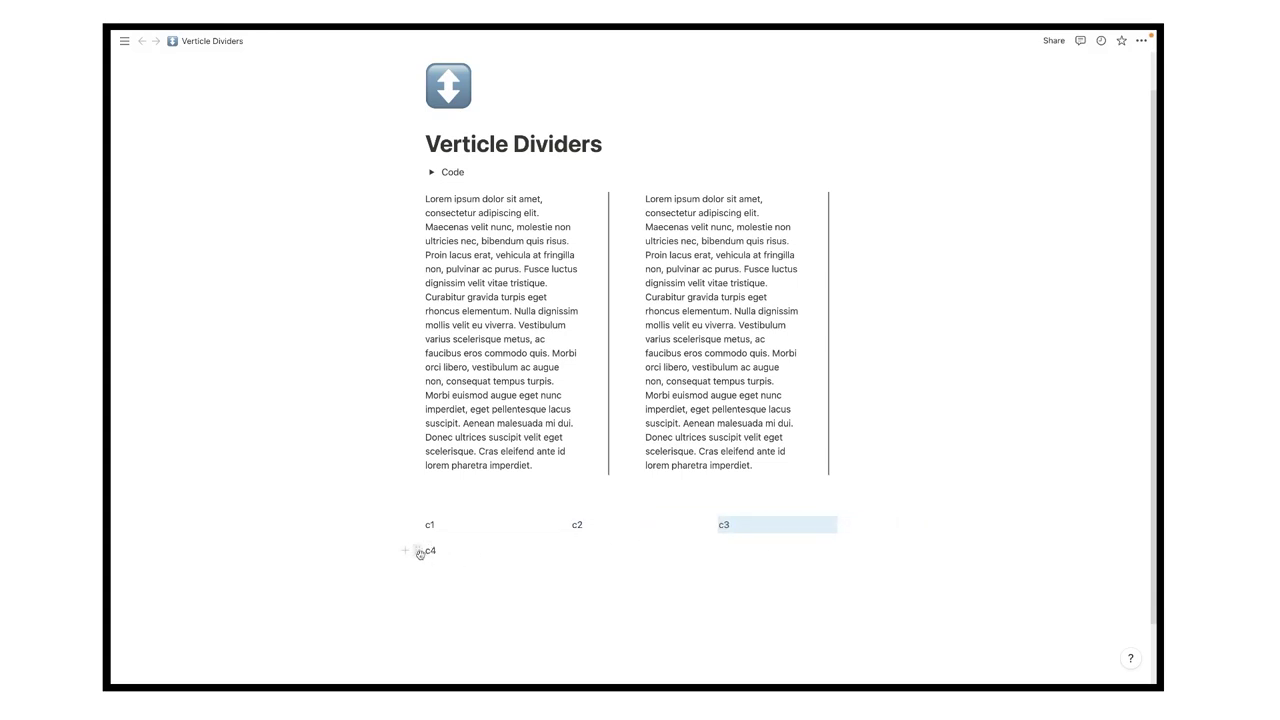
left_click_drag(420, 552, 840, 526)
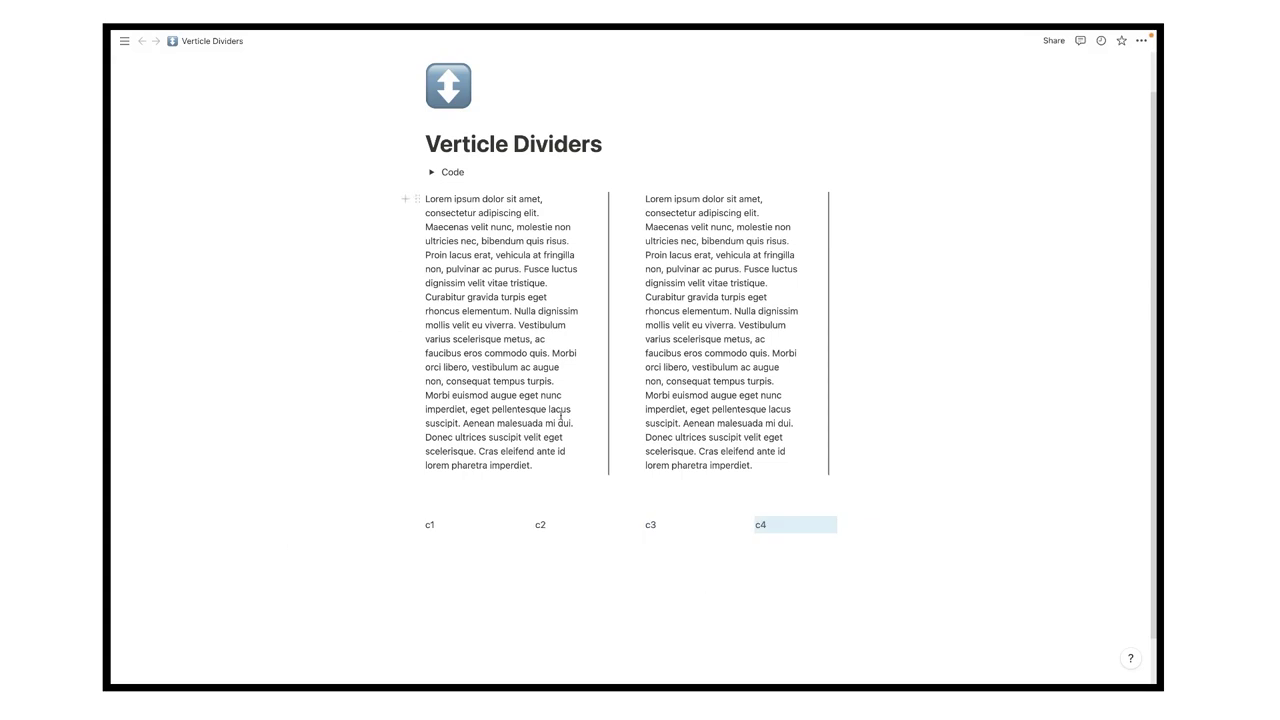
left_click_drag(429, 201, 549, 286)
key("ctrl+c")
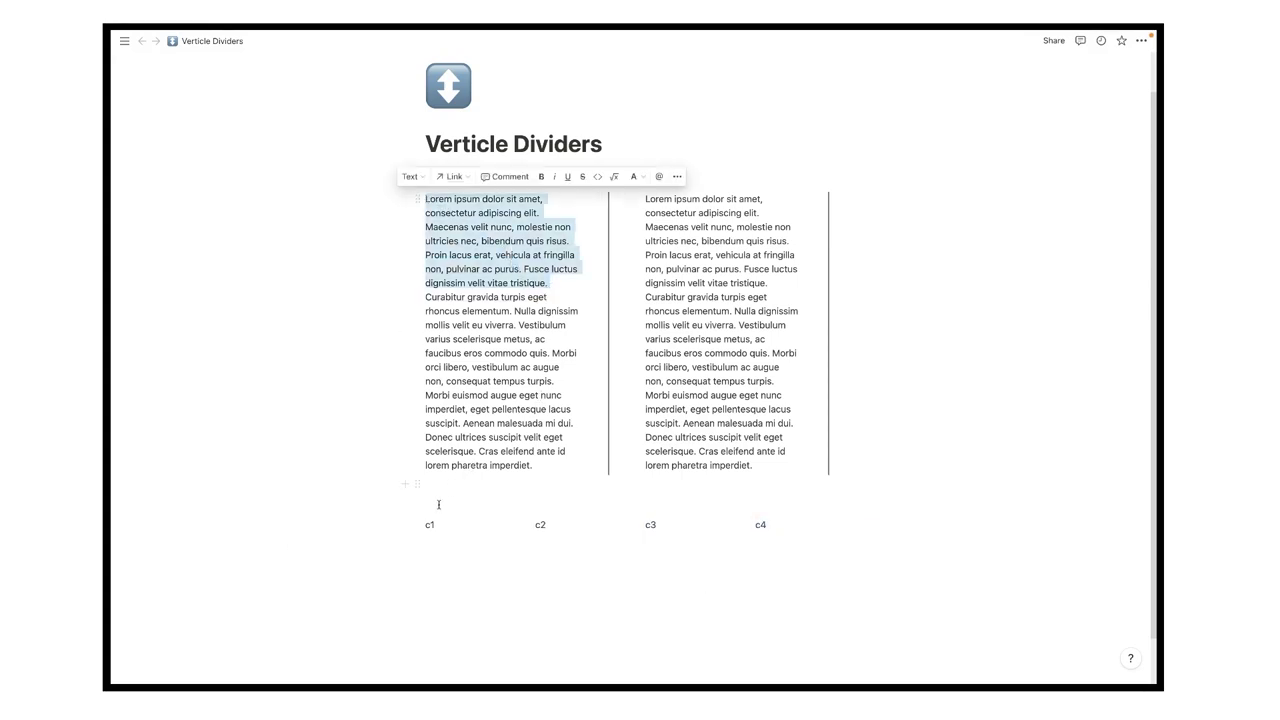
- Paste the left column's opening text over c1 and the 'Nulla dignissim…turpis.' passage over c3
left_click(438, 522)
key("ctrl+v")
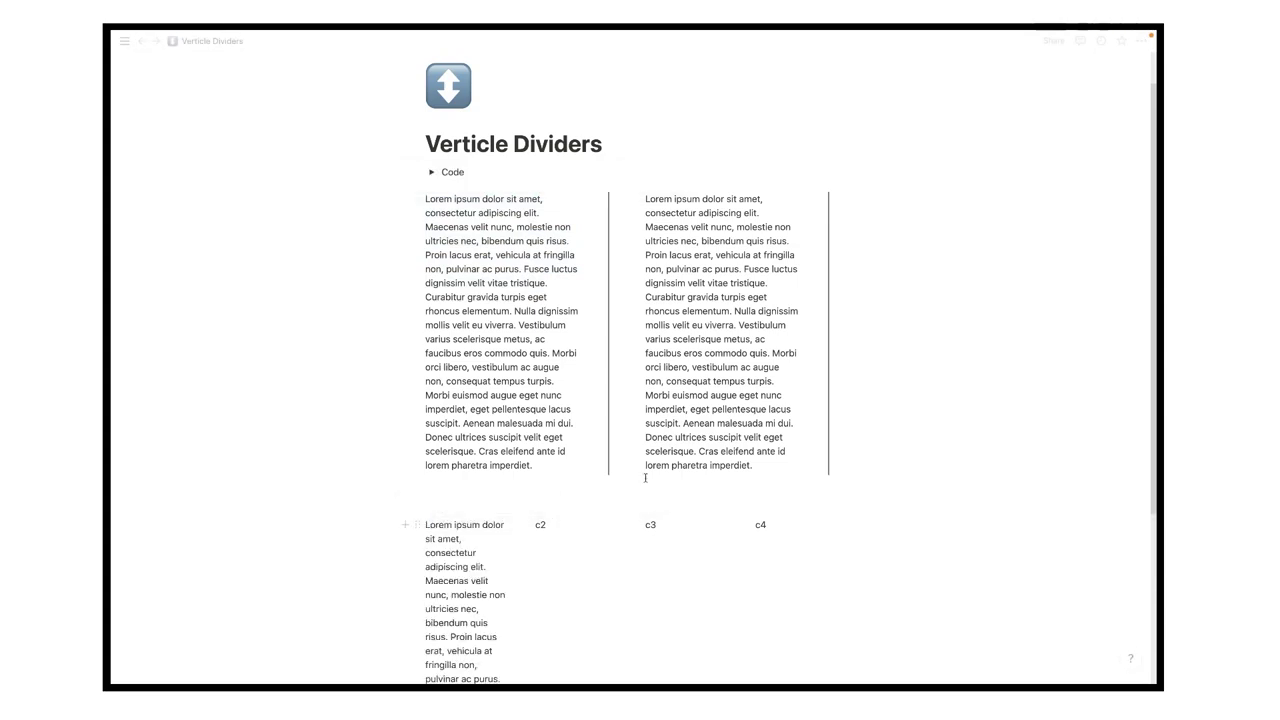
left_click_drag(645, 284, 779, 379)
key("ctrl+c")
left_click(736, 311)
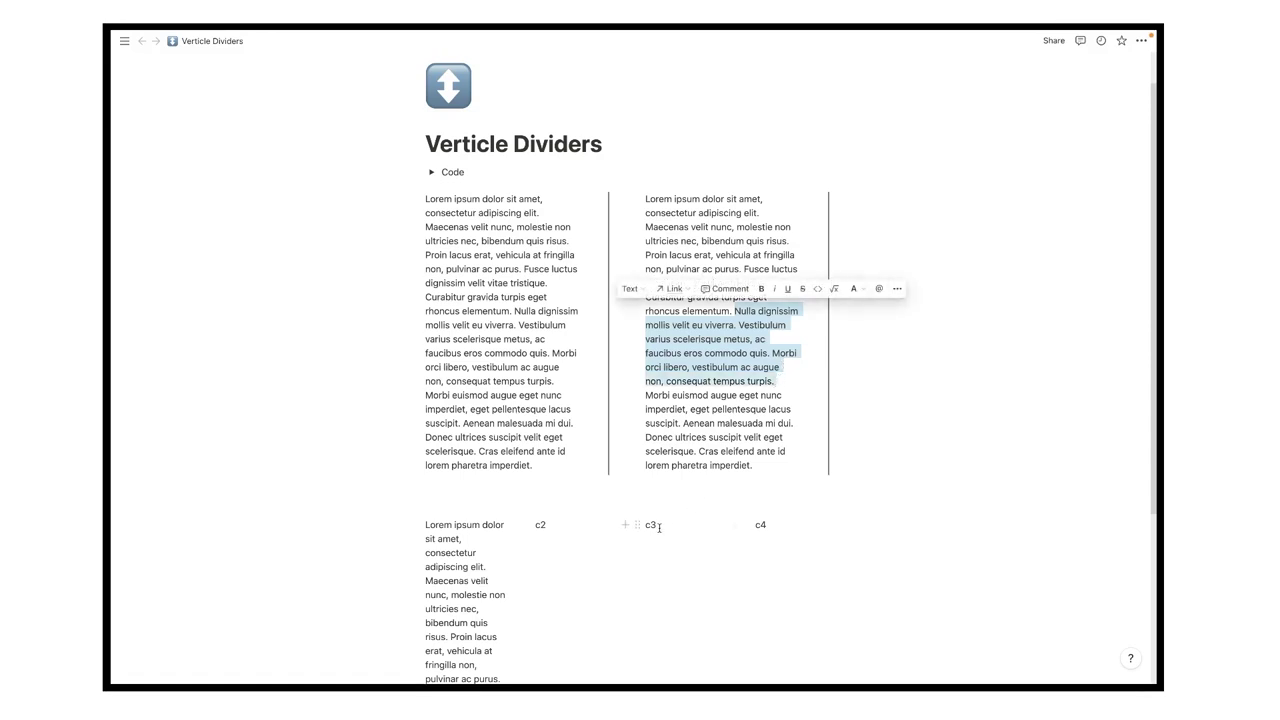
double_click(651, 525)
key("ctrl+v")
scroll(655, 537, "down", 2)
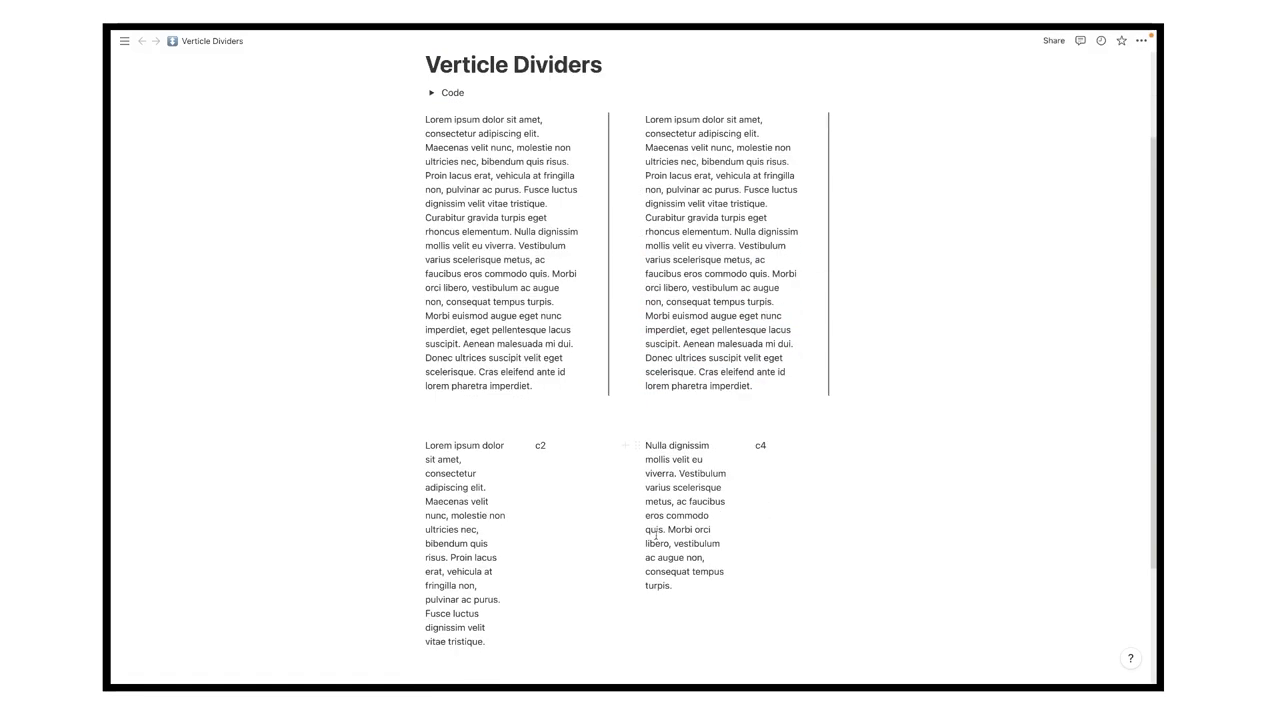
scroll(655, 537, "down", 3)
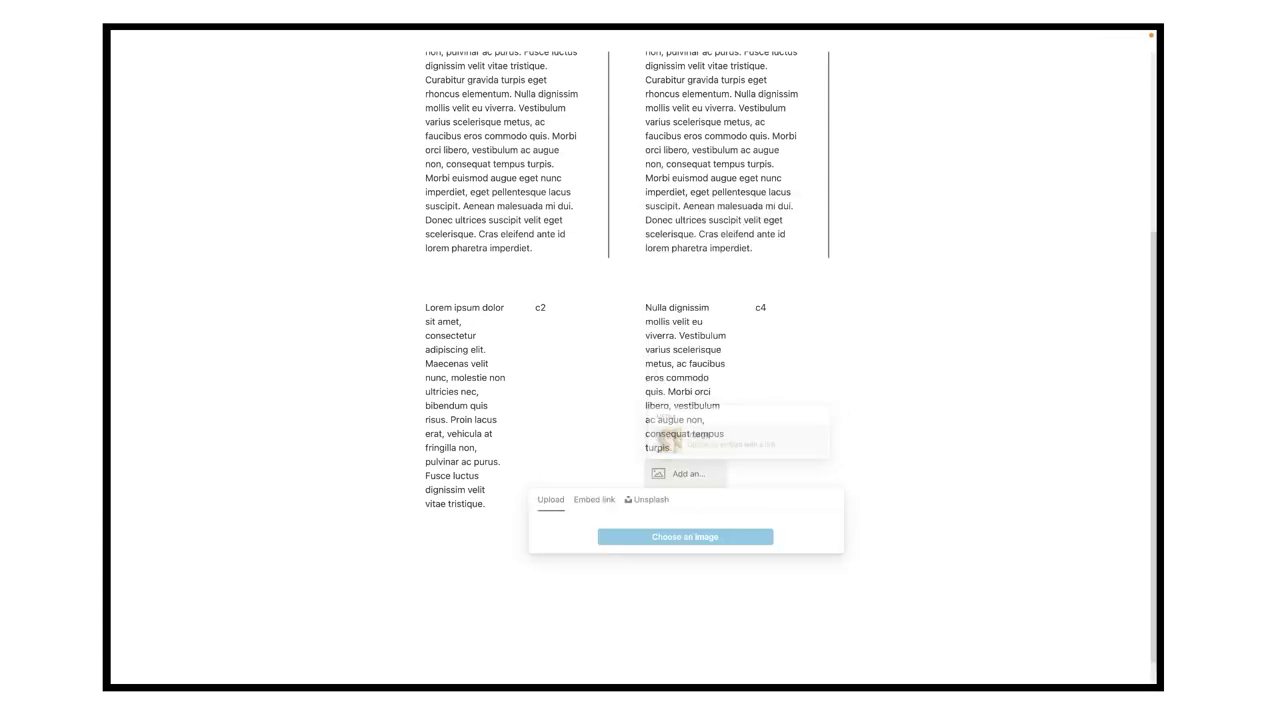
- Choose a glowing laptop photo from Unsplash for the image block under the c3 passage
left_click(651, 500)
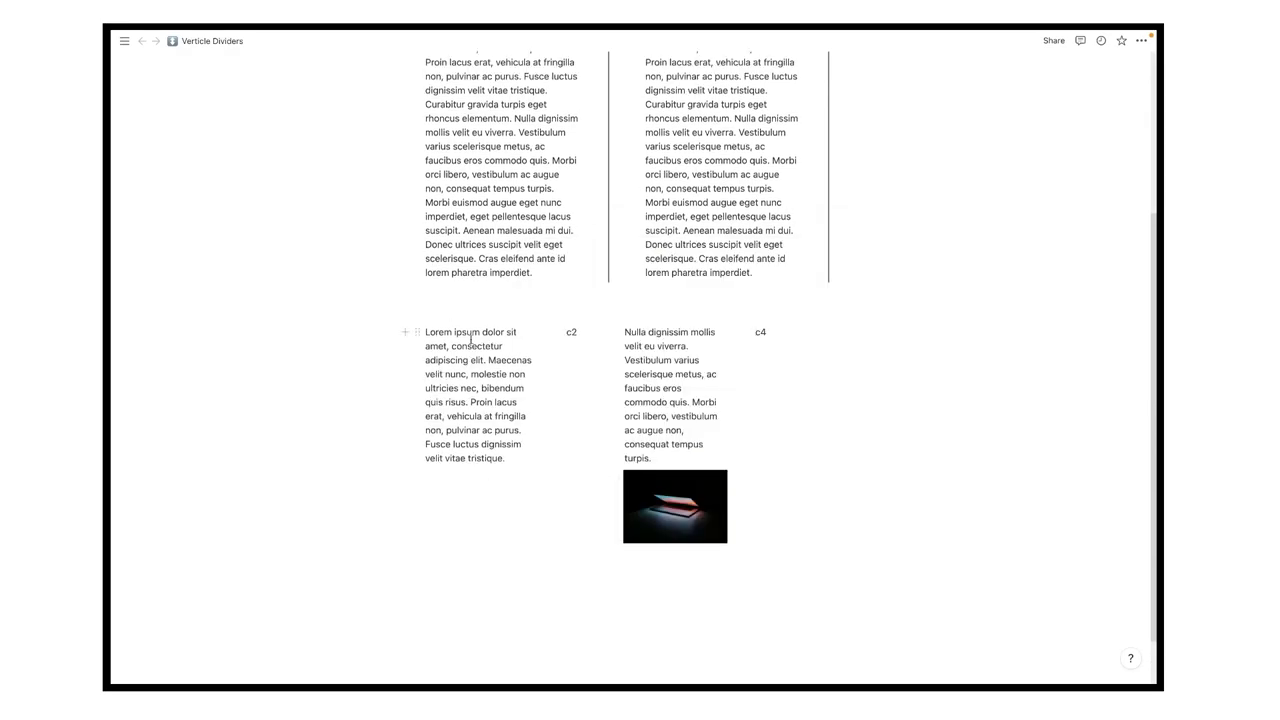
mouse_move(670, 480)
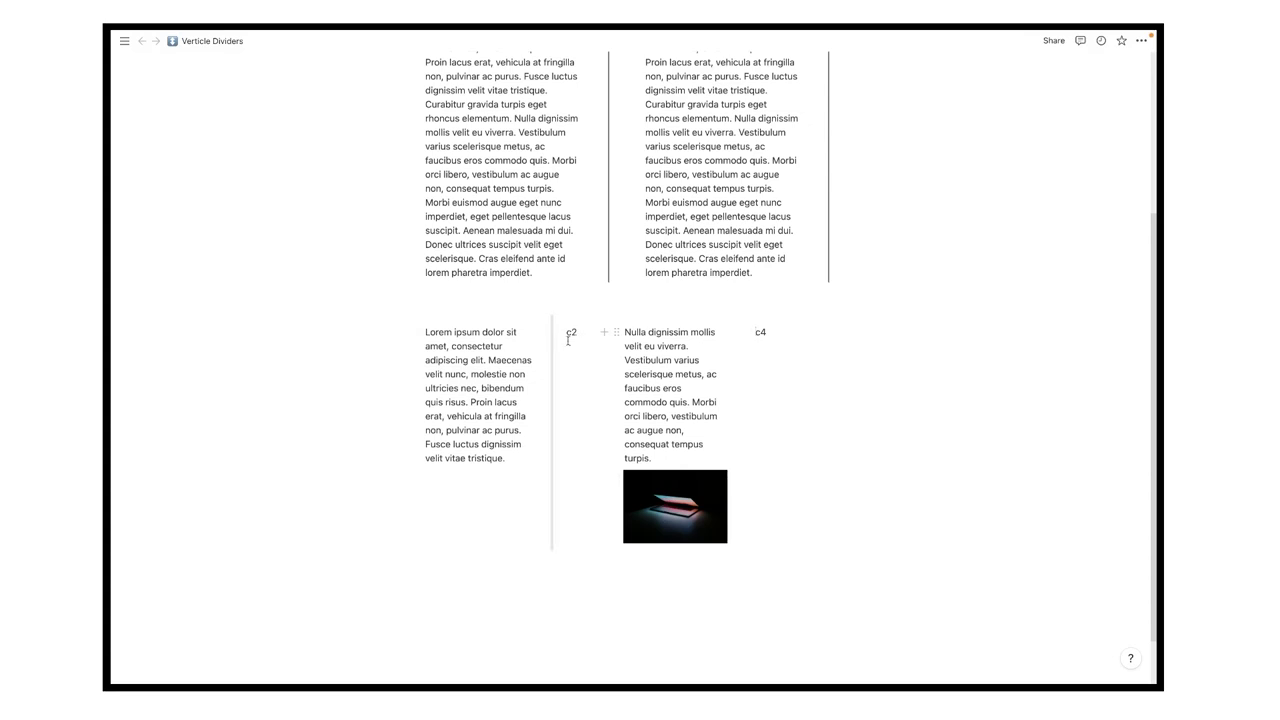
scroll(568, 342, "up", 5)
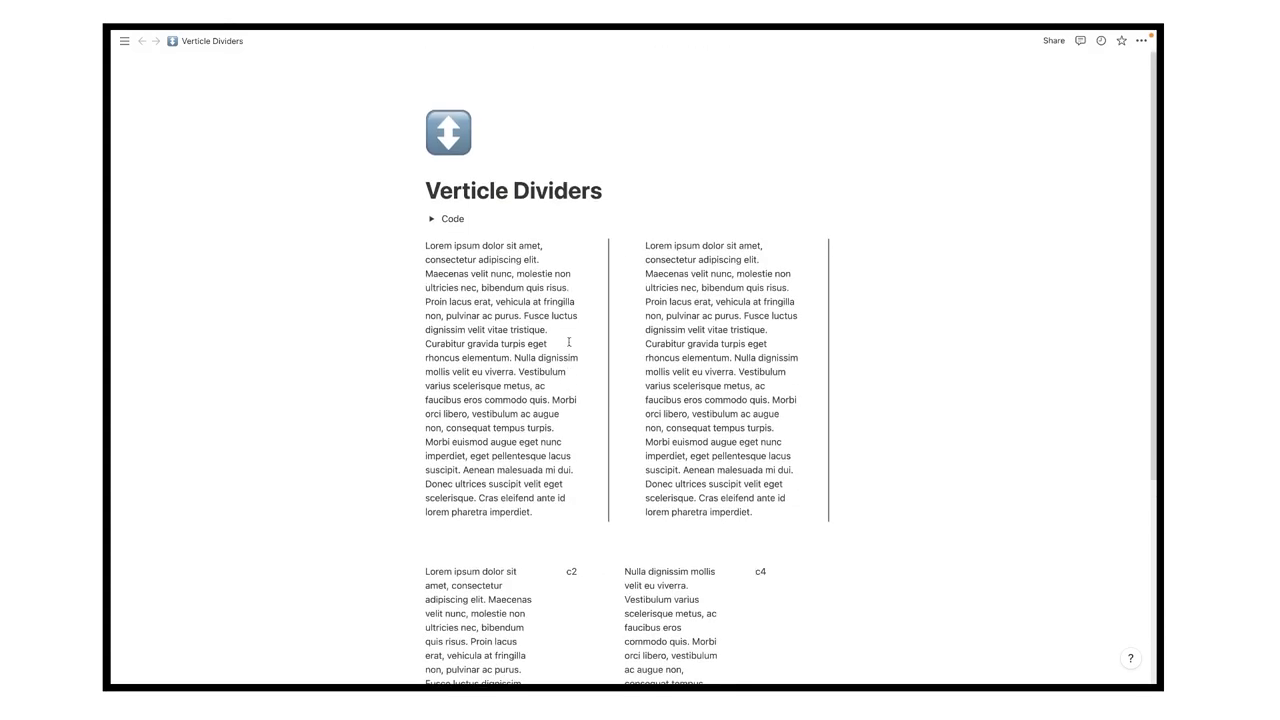
- Expand the Code toggle and copy the $$\color{gray}\rule{3px}{400px}$$ divider code
left_click(432, 219)
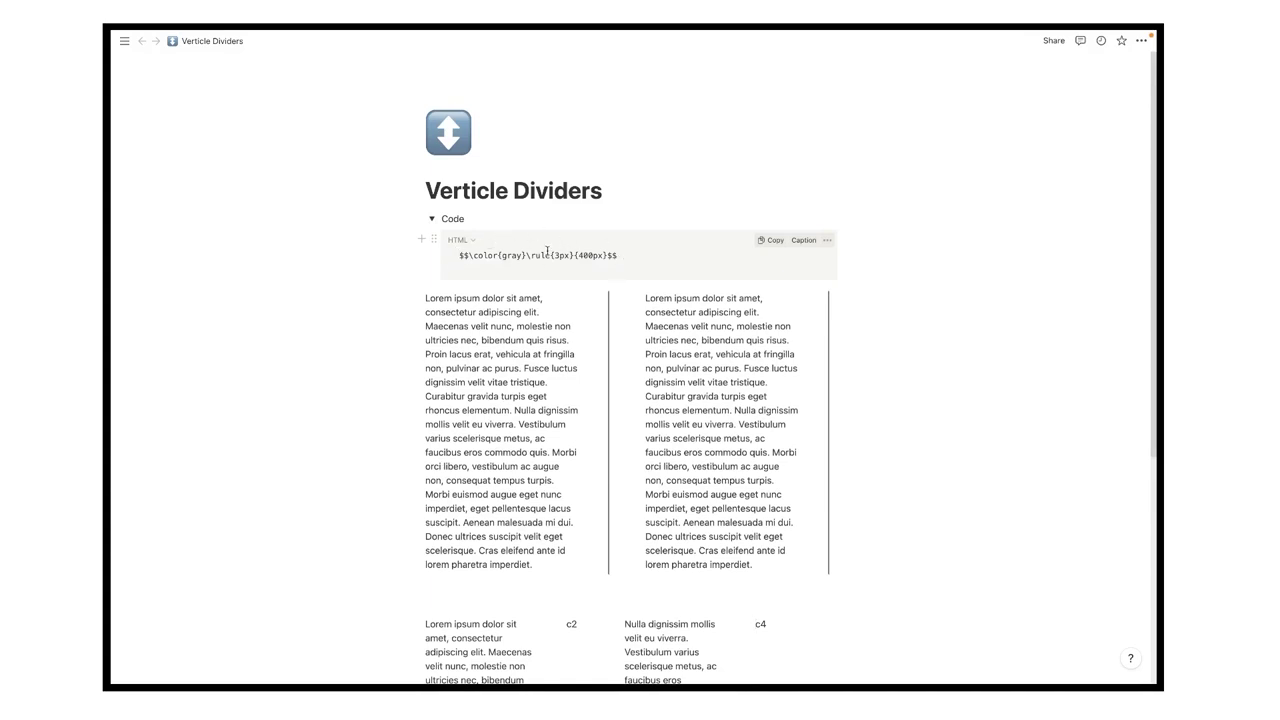
left_click(765, 242)
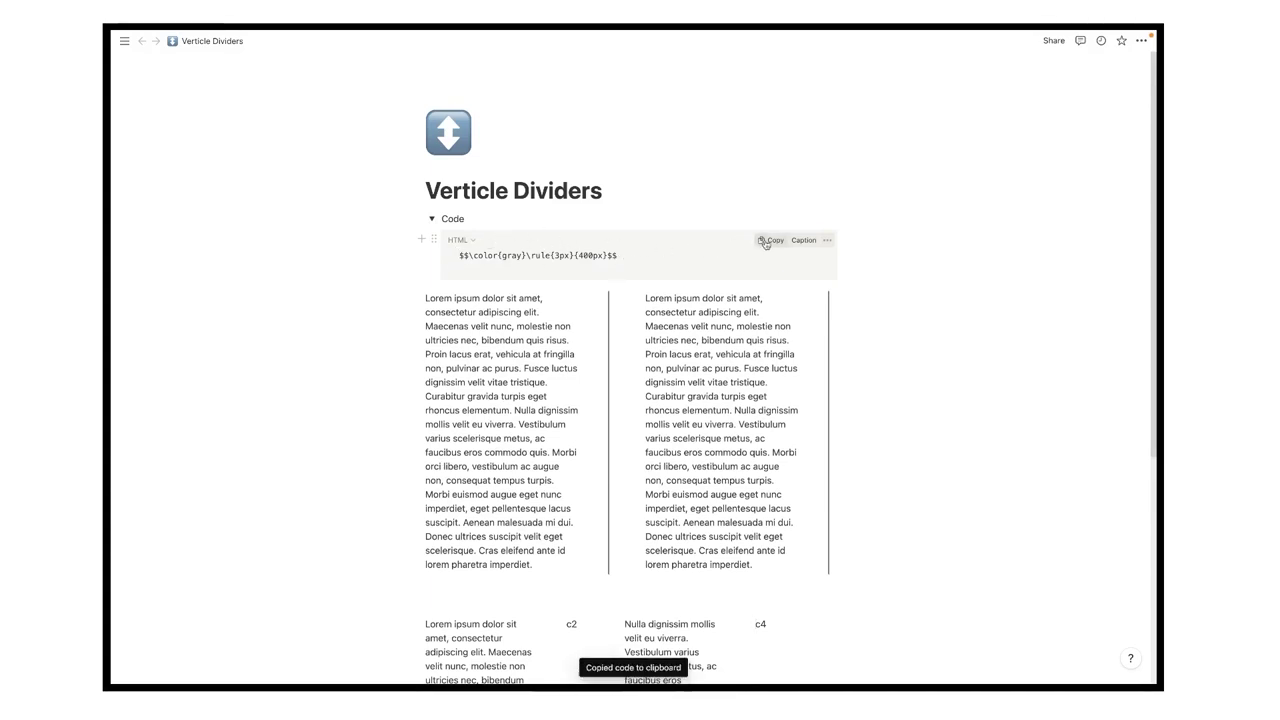
scroll(652, 340, "down", 3)
scroll(652, 340, "up", 3)
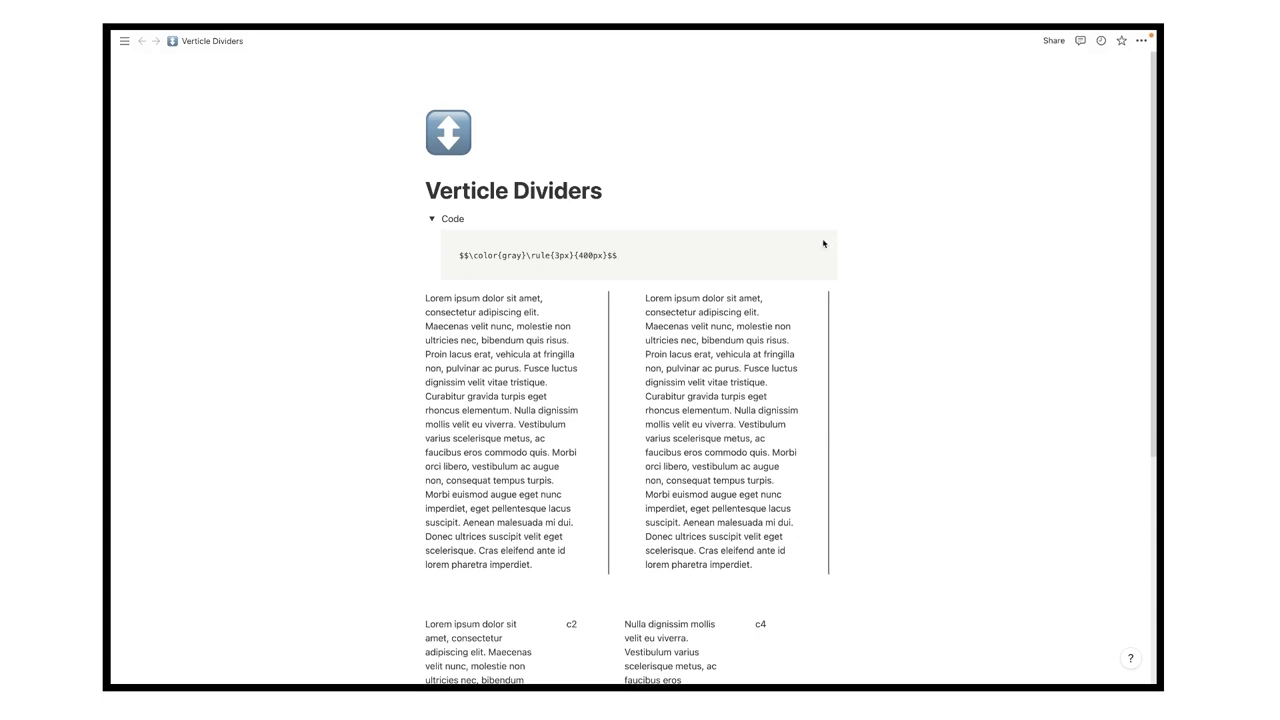
- Replace c2 with the copied 3px-by-400px gray rule equation divider
left_click(771, 241)
scroll(586, 403, "down", 3)
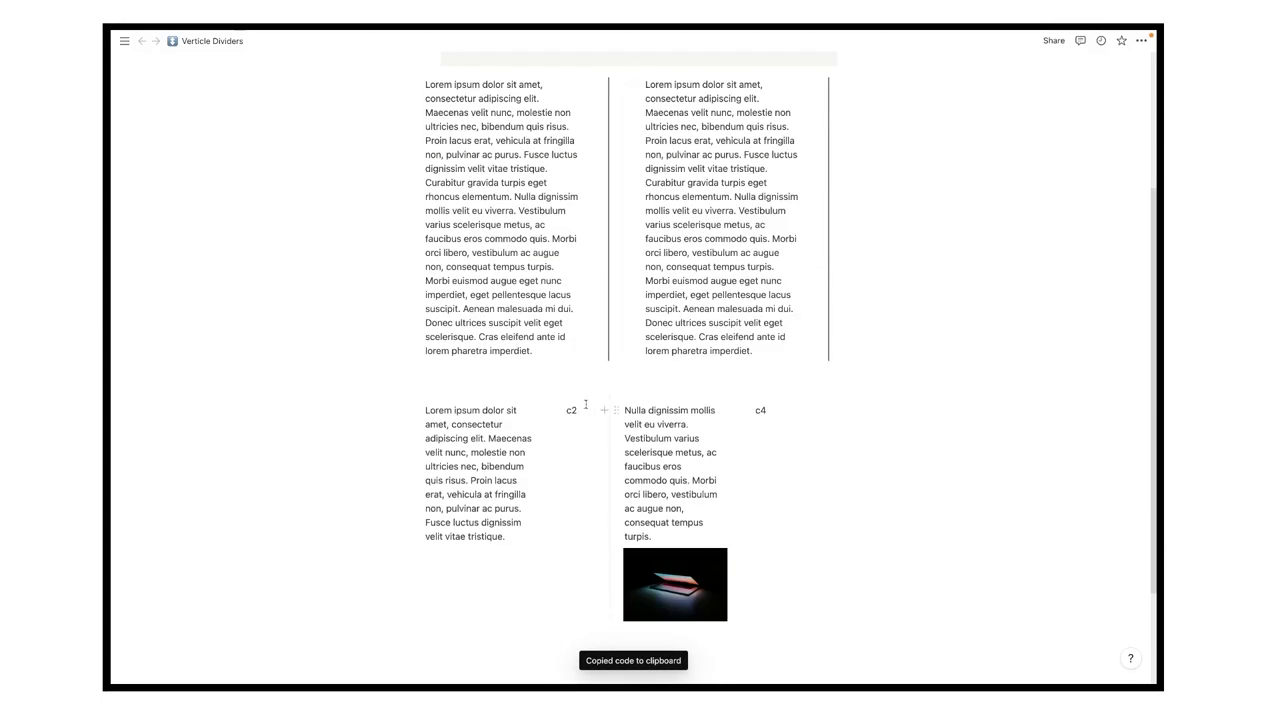
double_click(570, 409)
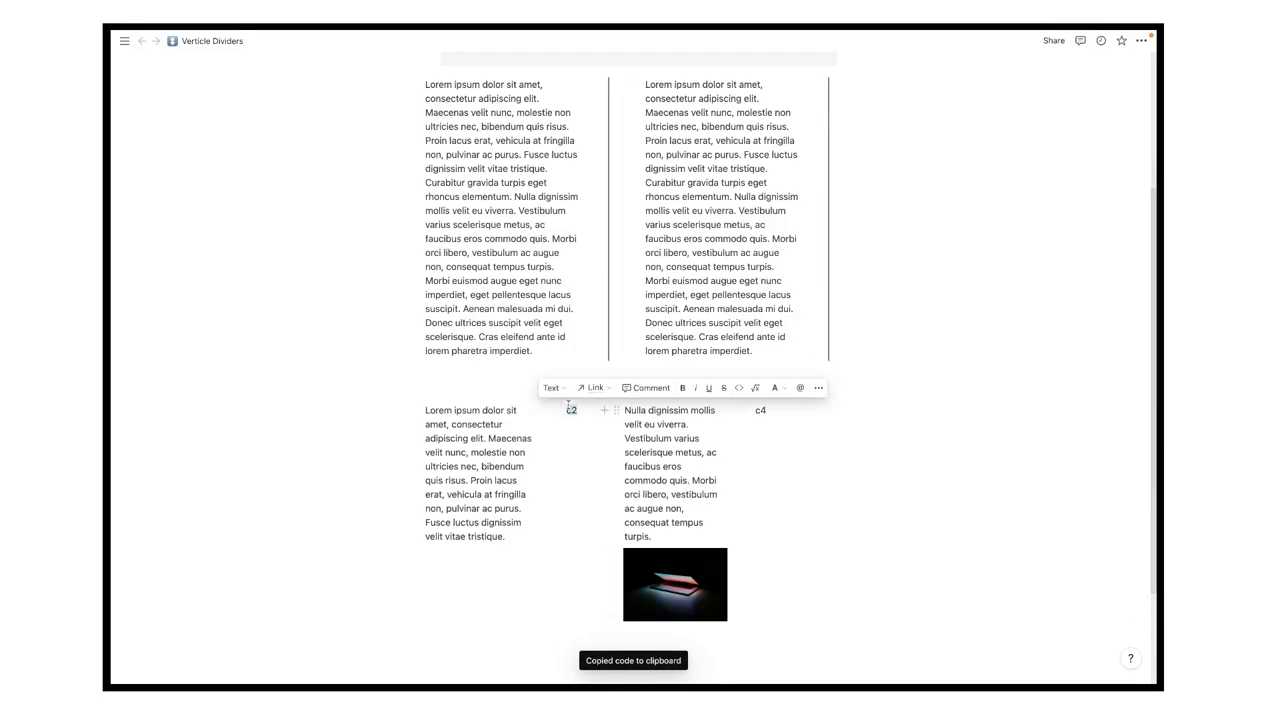
key("ctrl+v")
scroll(681, 450, "down", 3)
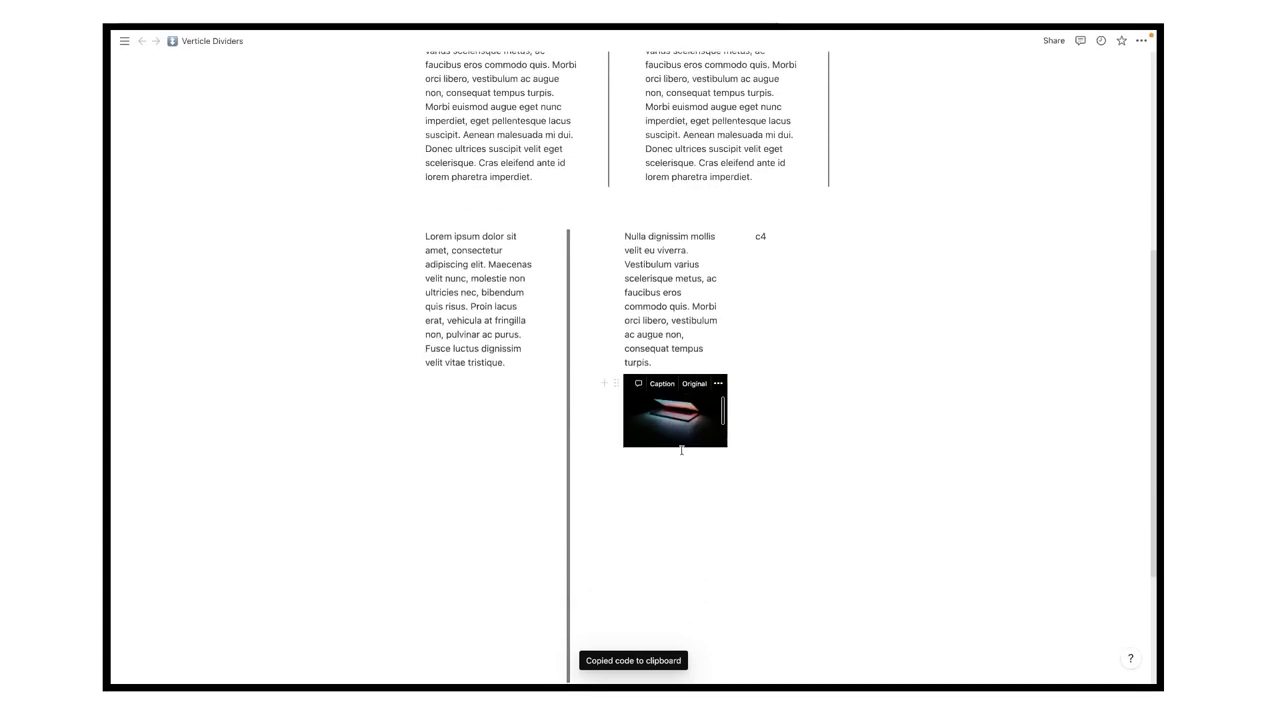
scroll(681, 450, "down", 2)
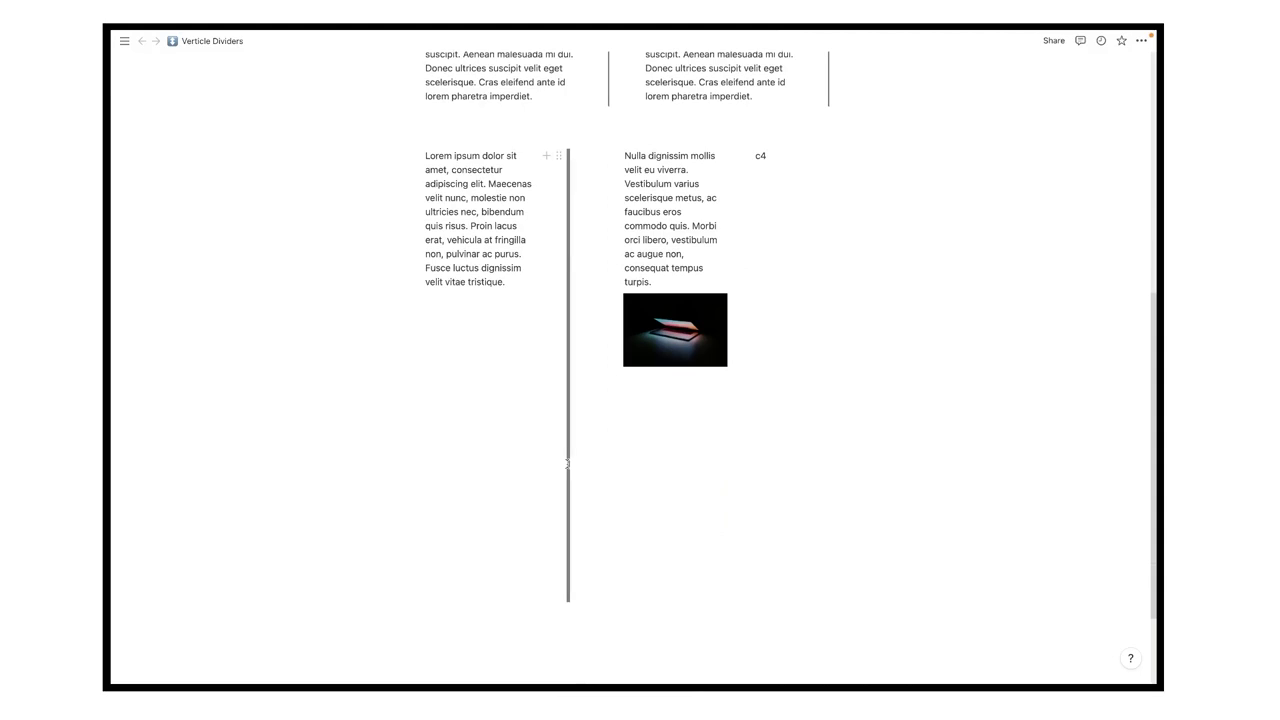
left_click(566, 463)
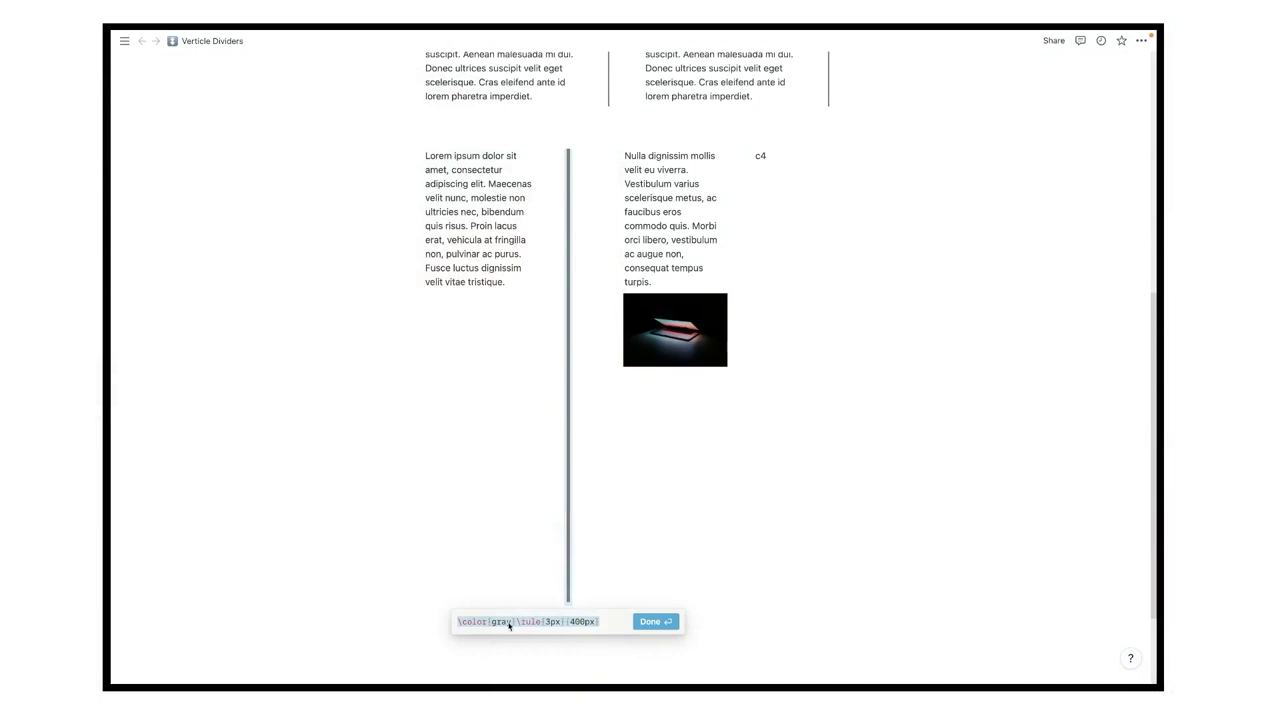
- Change the divider's \rule width from 3px to 5px, trying 1px and 10px along the way
left_click_drag(509, 622, 494, 623)
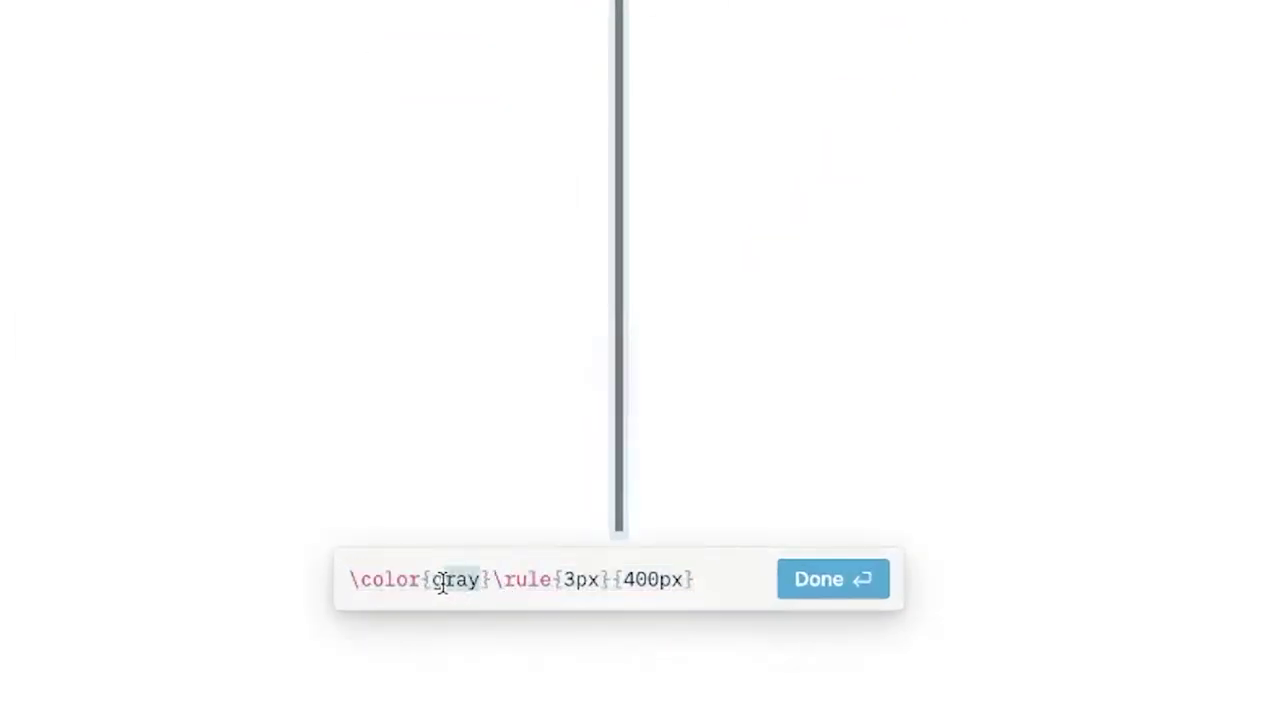
left_click(568, 580)
left_click_drag(562, 580, 587, 577)
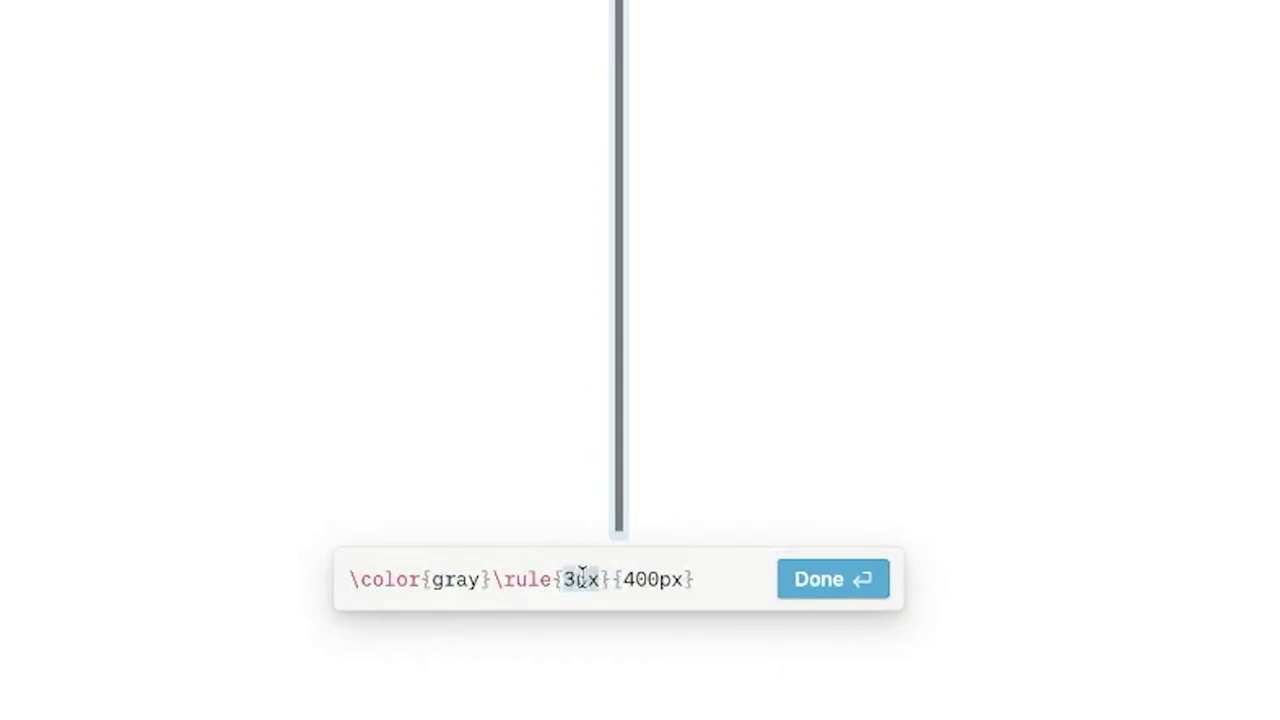
left_click(575, 578)
key("BackSpace")
type("1")
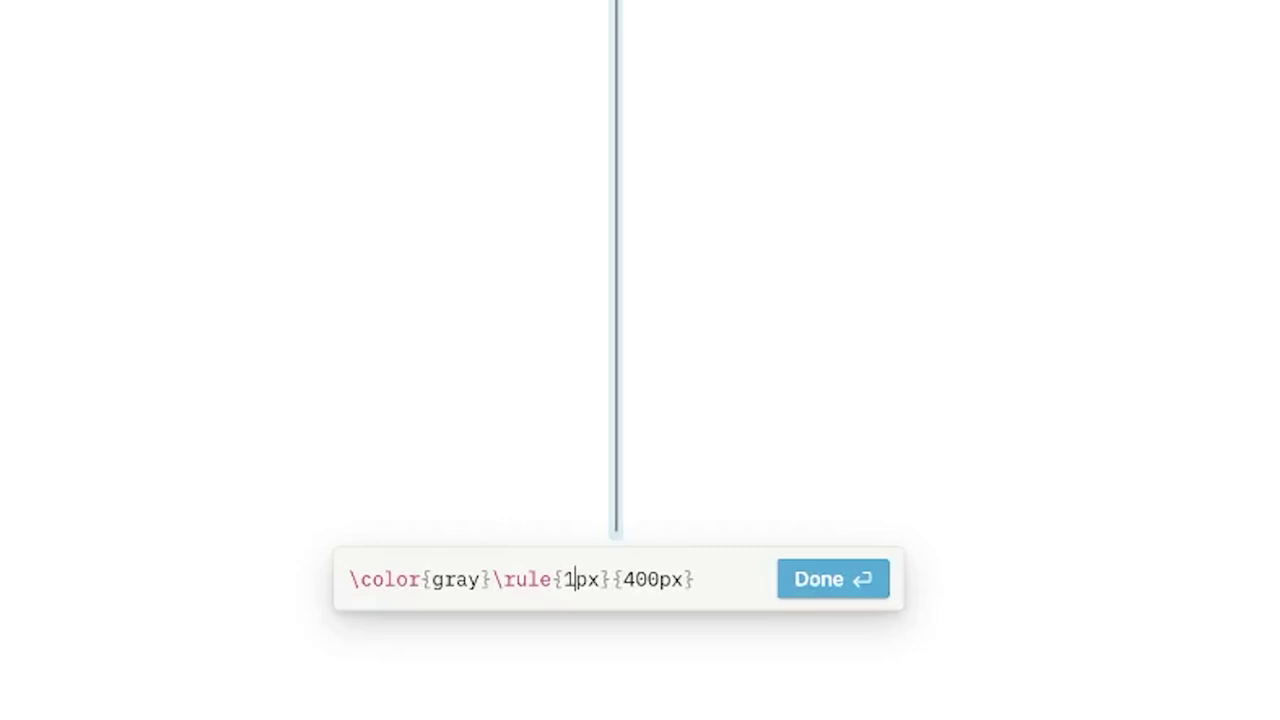
key("BackSpace")
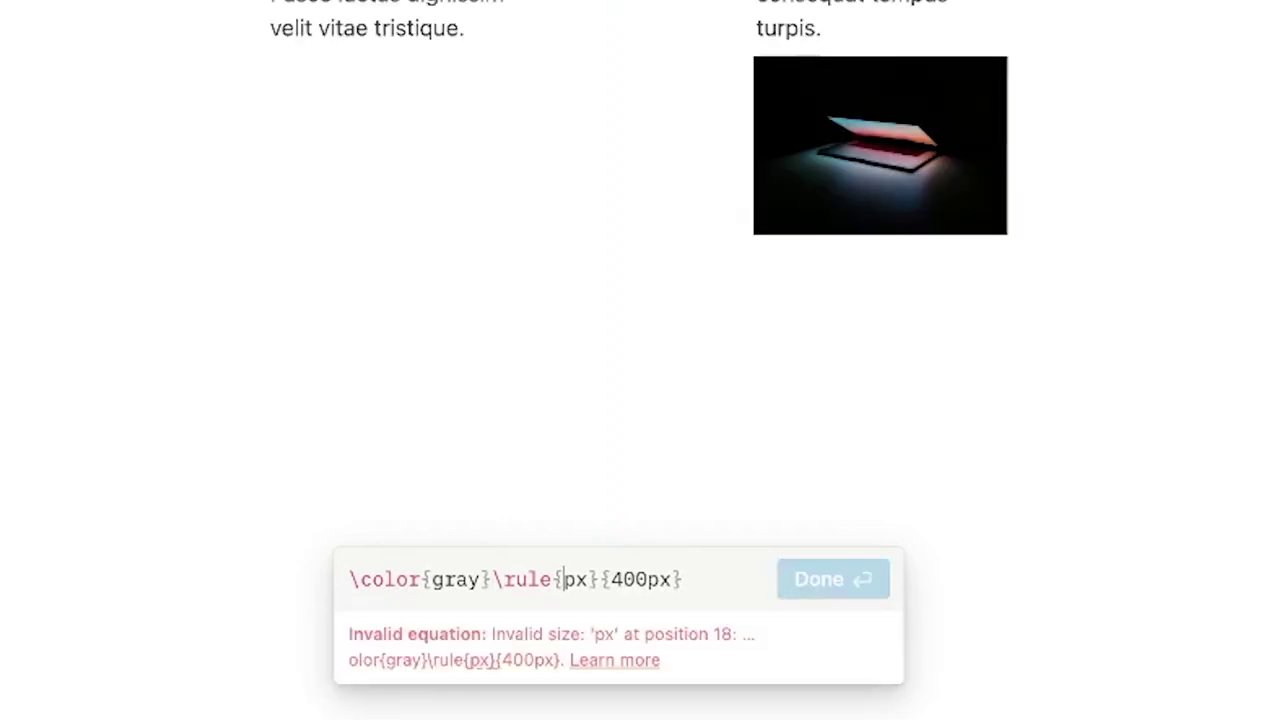
type("10")
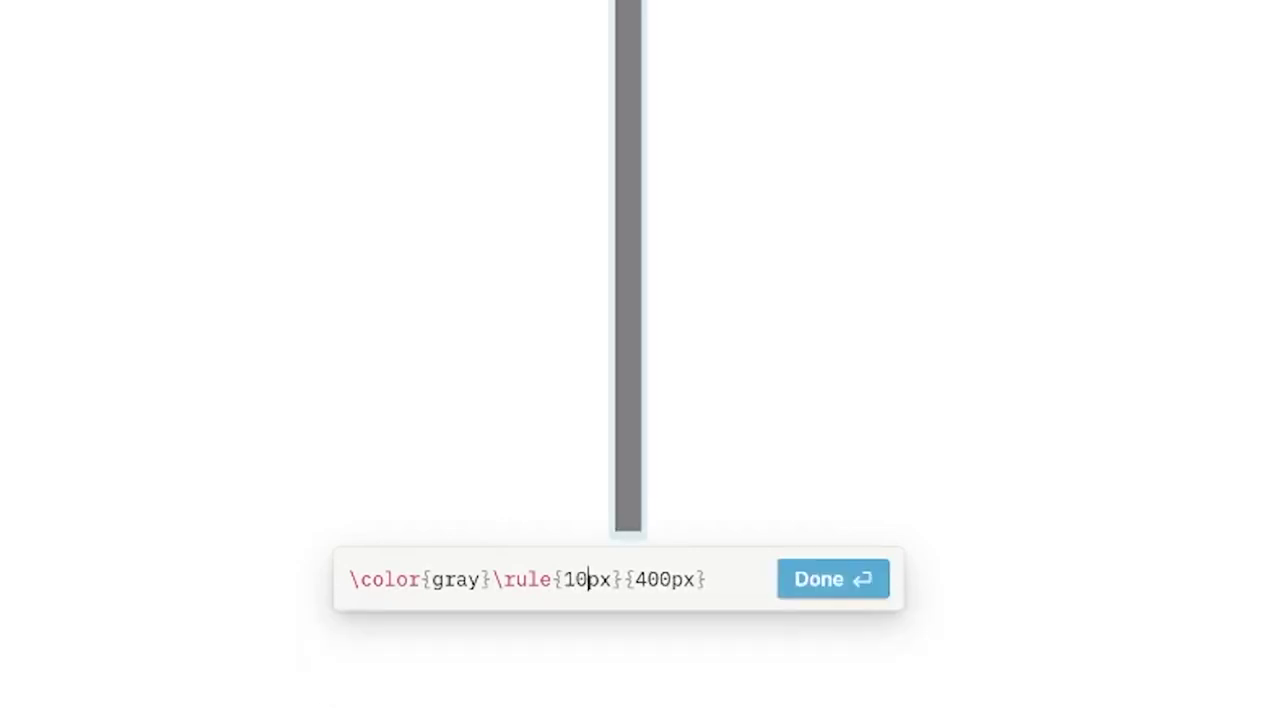
key("BackSpace")
key("BackSpace")
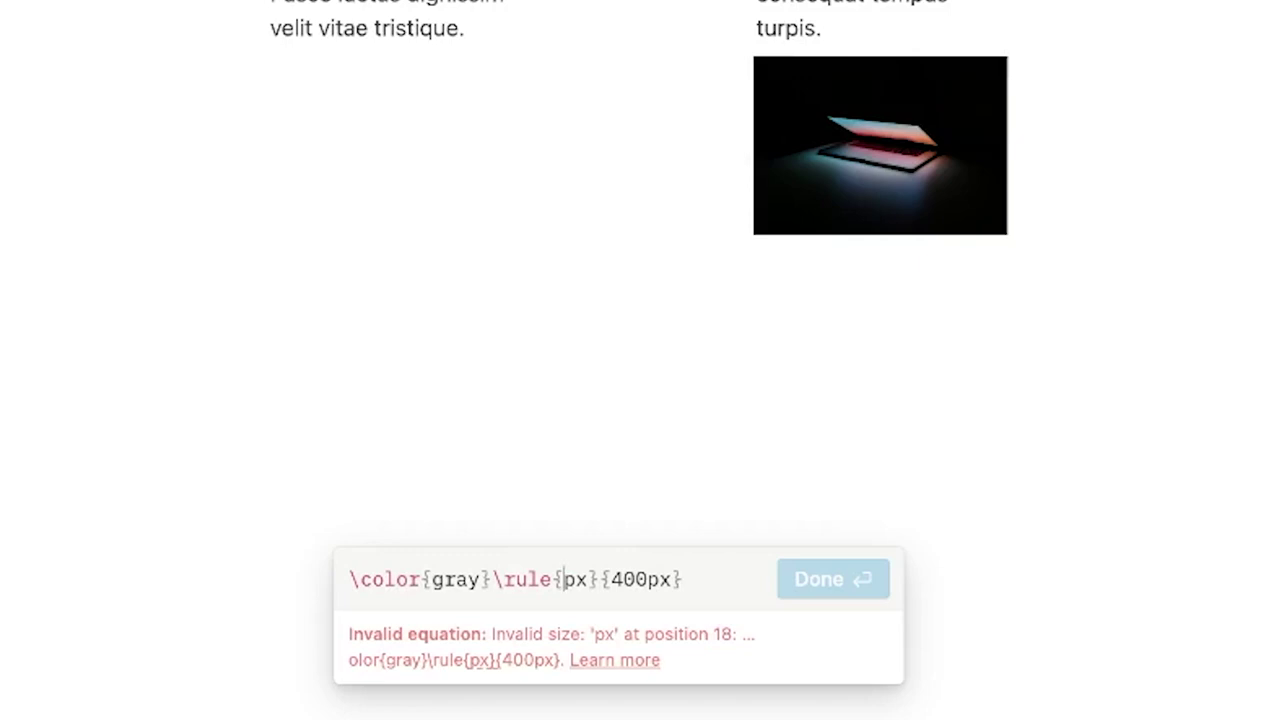
type("5")
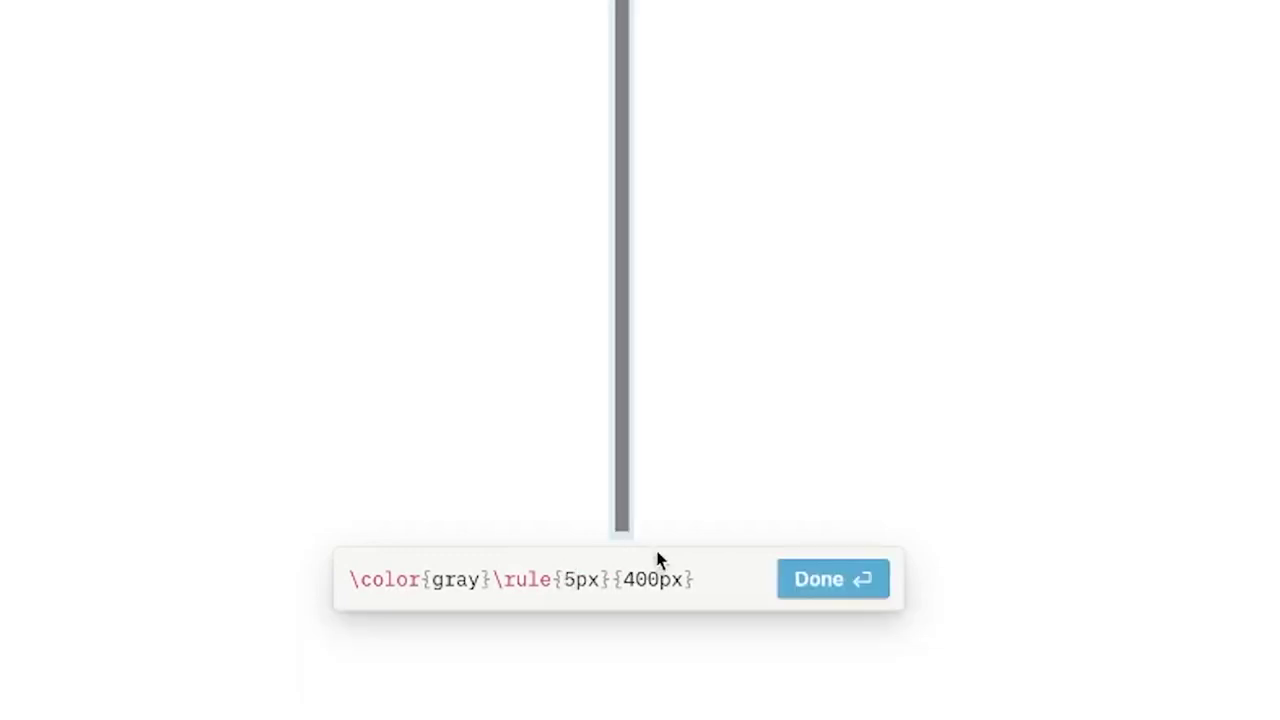
- Change the divider's height from 400px to 225px and confirm the equation with Done
double_click(656, 578)
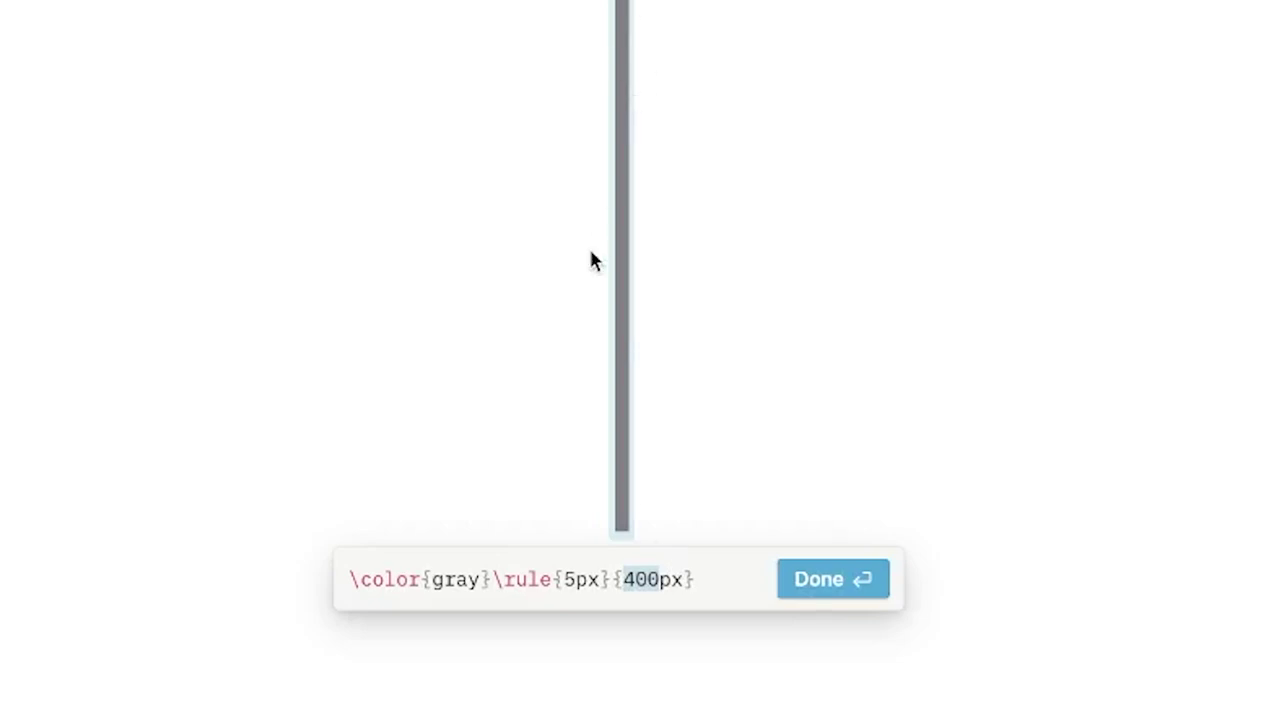
type("200")
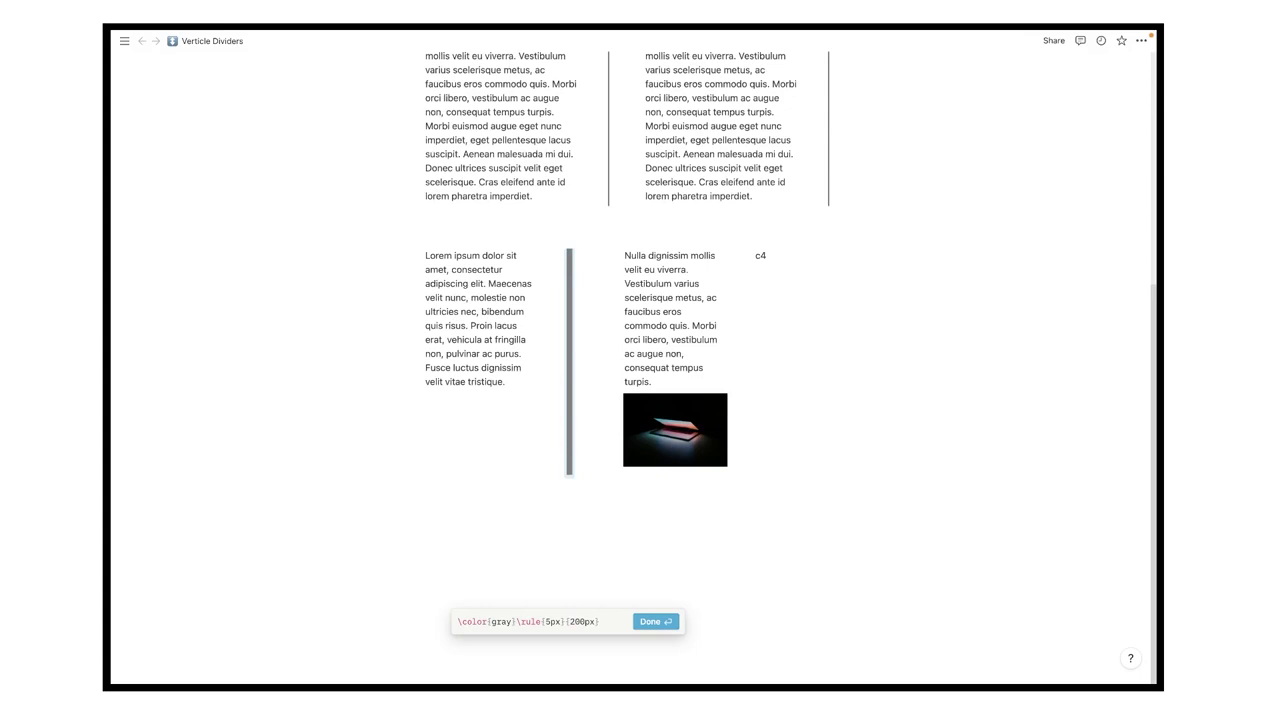
key("BackSpace")
key("BackSpace")
type("2")
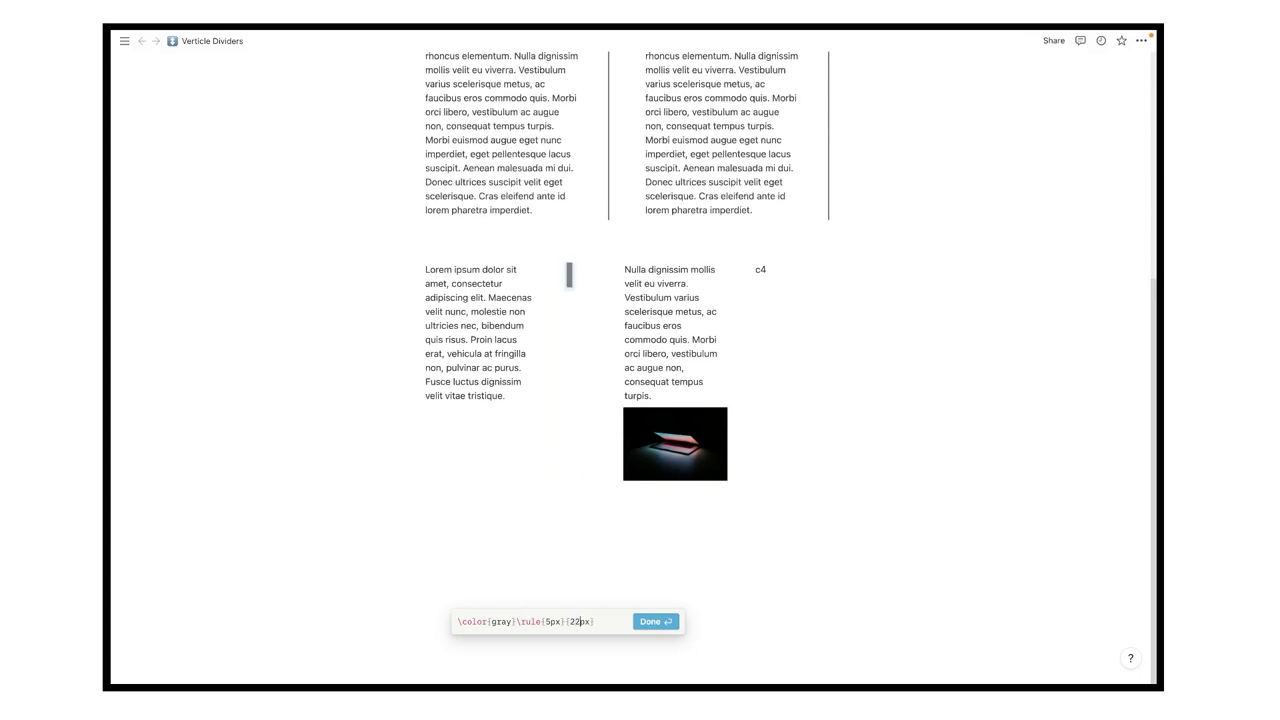
type("00")
key("BackSpace")
key("BackSpace")
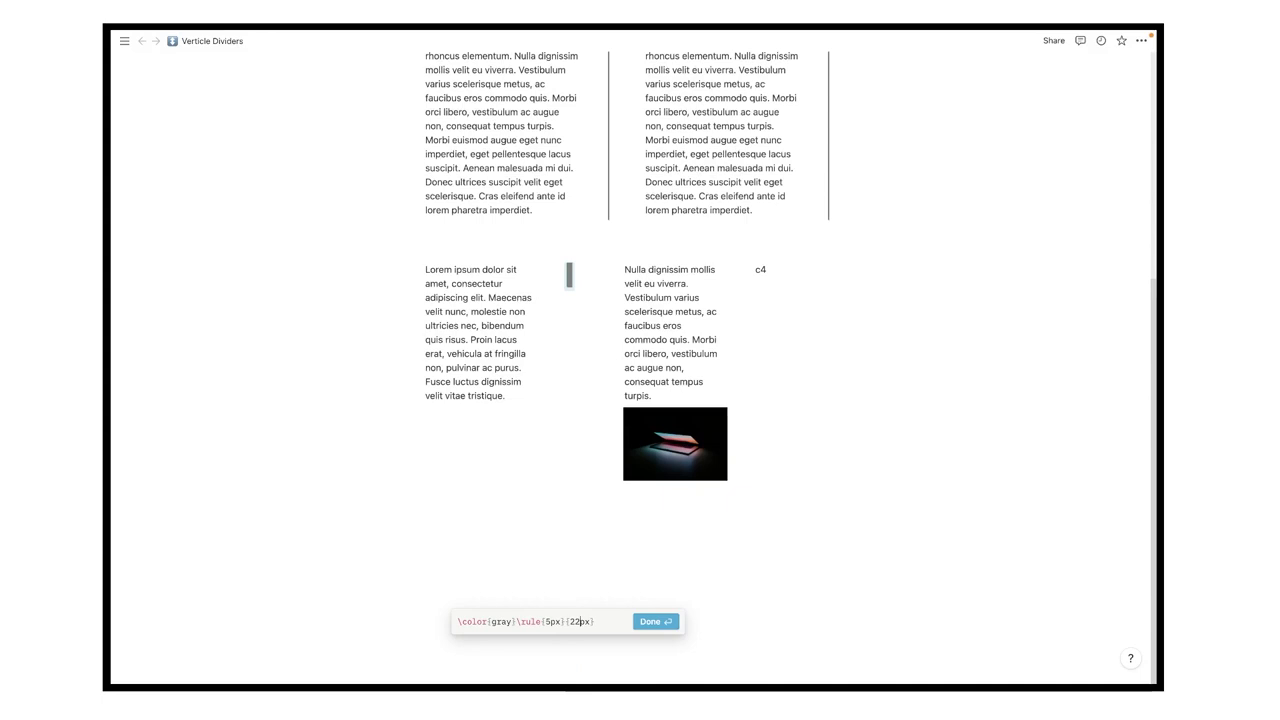
type("5")
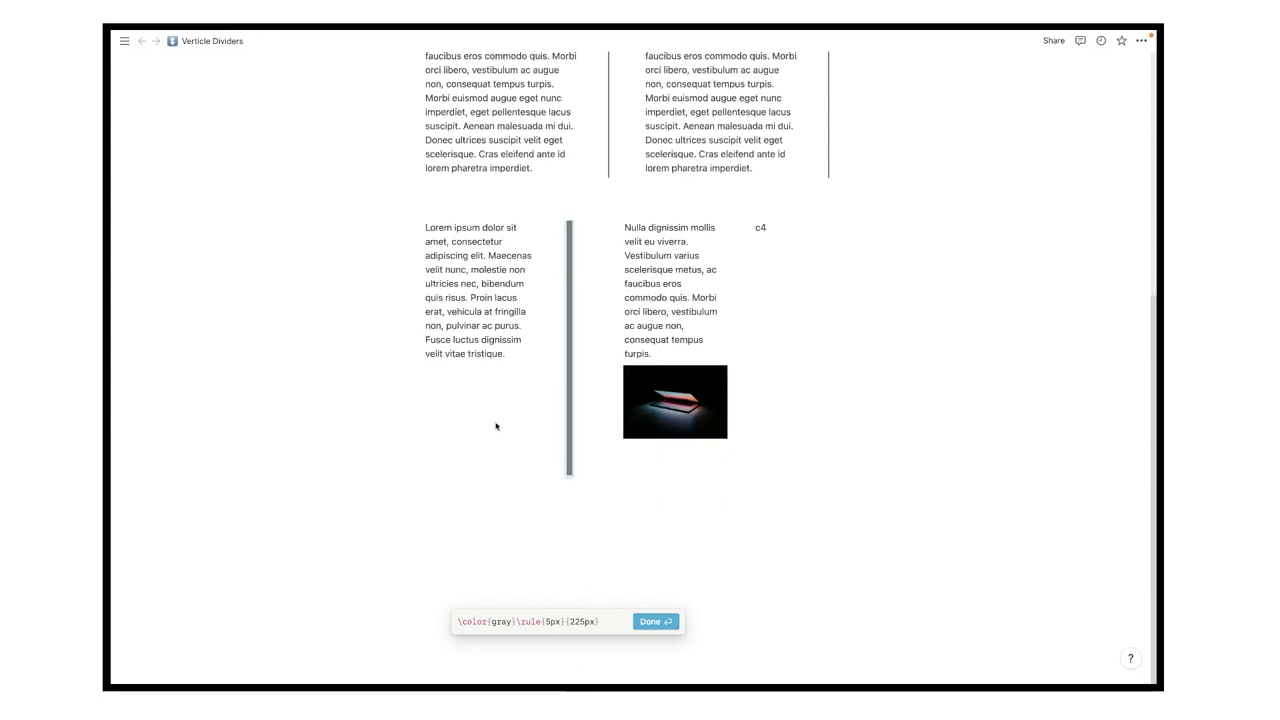
left_click(658, 621)
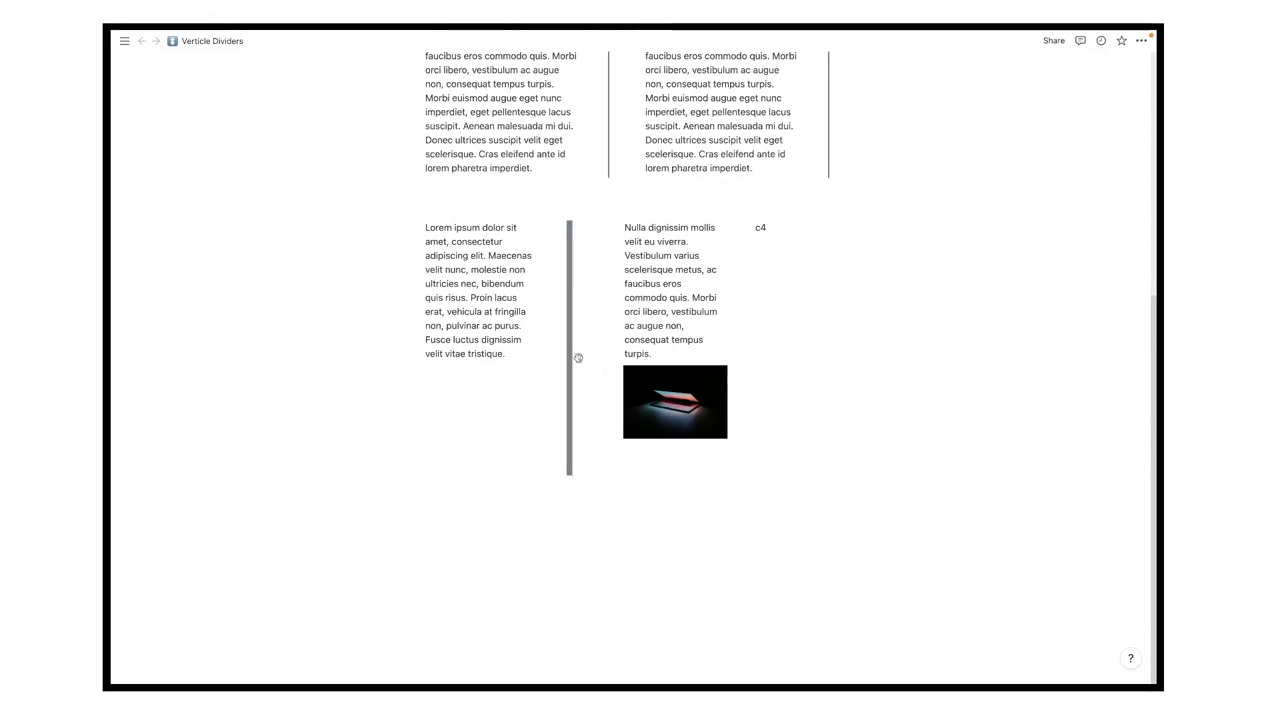
- Copy the gray rule equation code again and paste it over c4
scroll(784, 276, "up", 5)
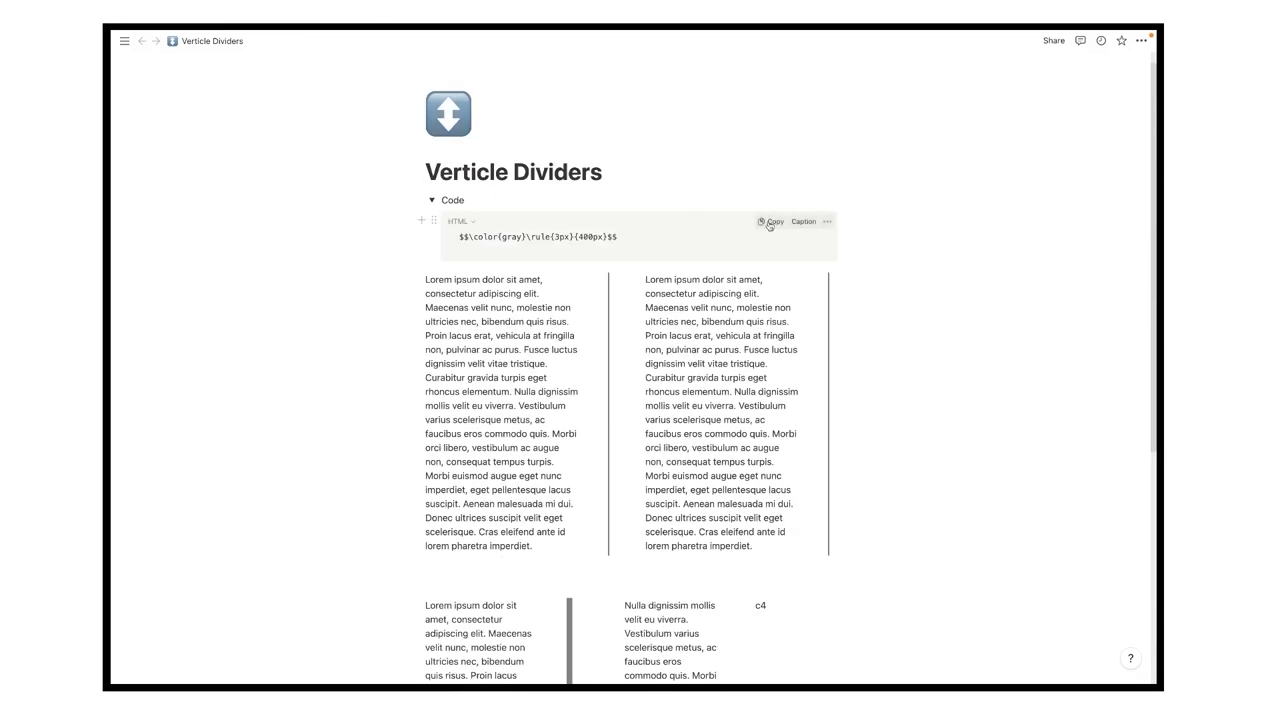
left_click(779, 211)
scroll(749, 359, "down", 5)
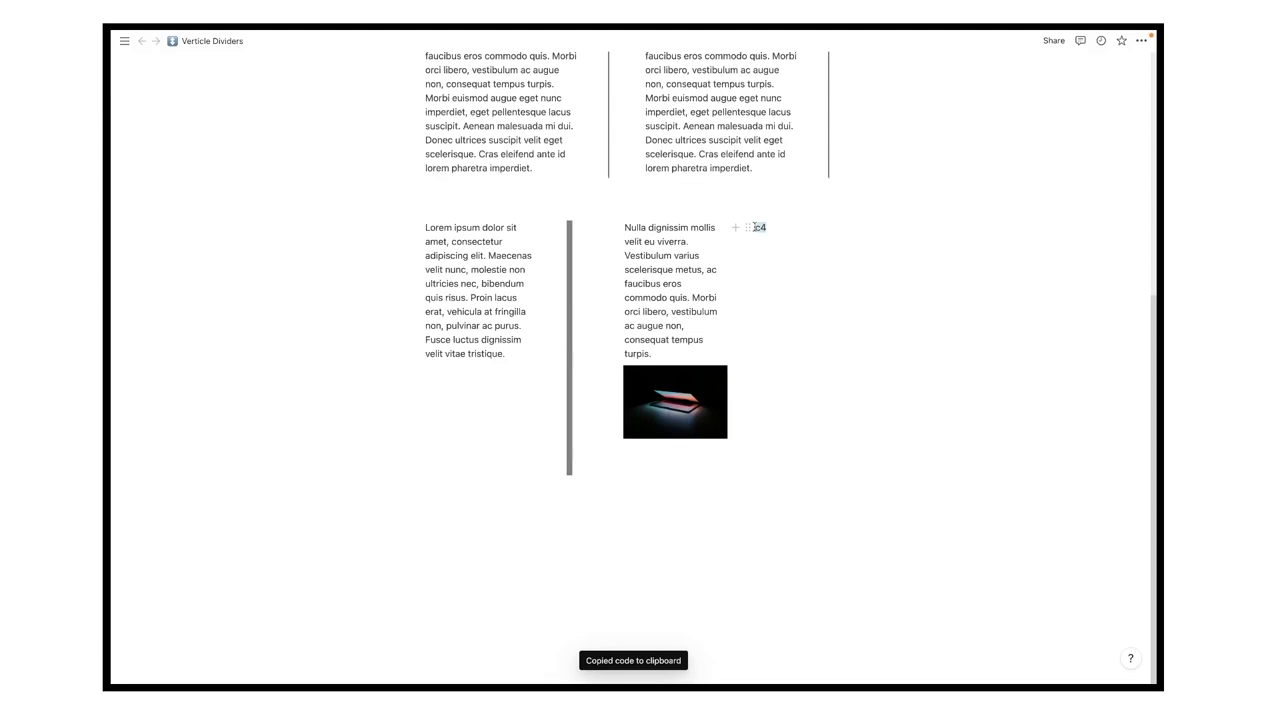
key("ctrl+v")
- Edit the second divider to \rule{5px}{225px} and confirm with Done
left_click(757, 260)
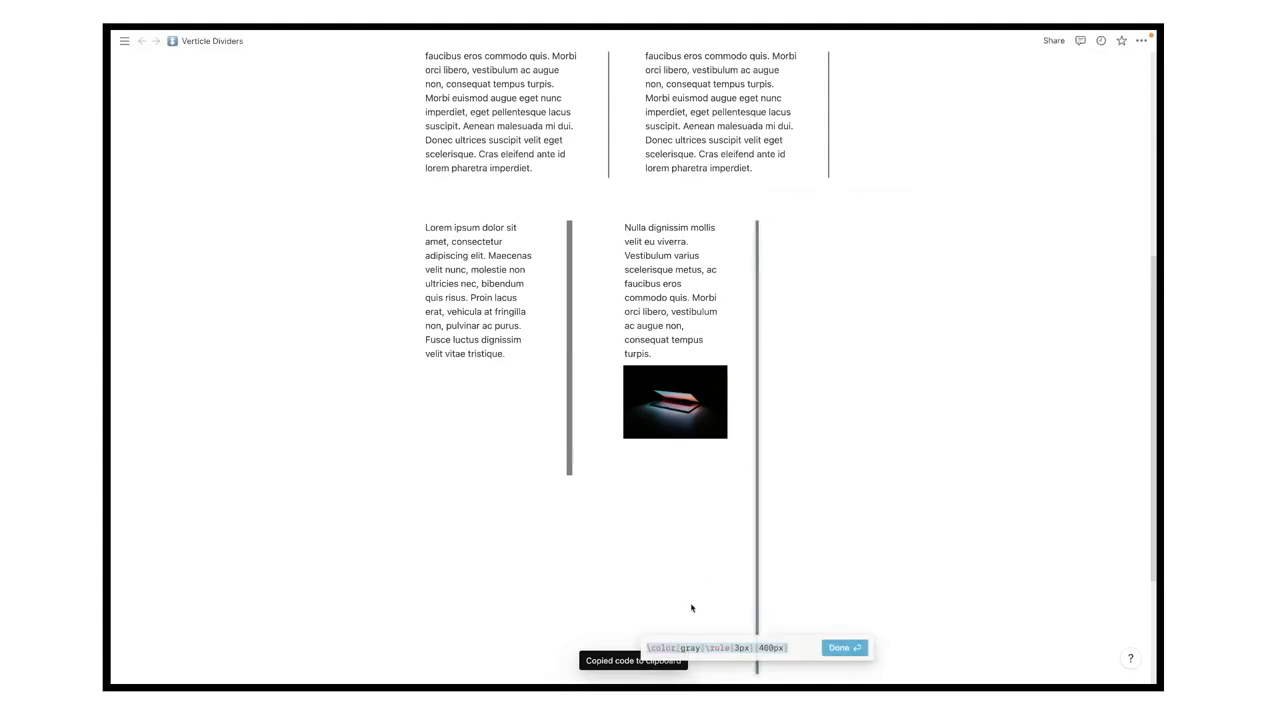
left_click(698, 648)
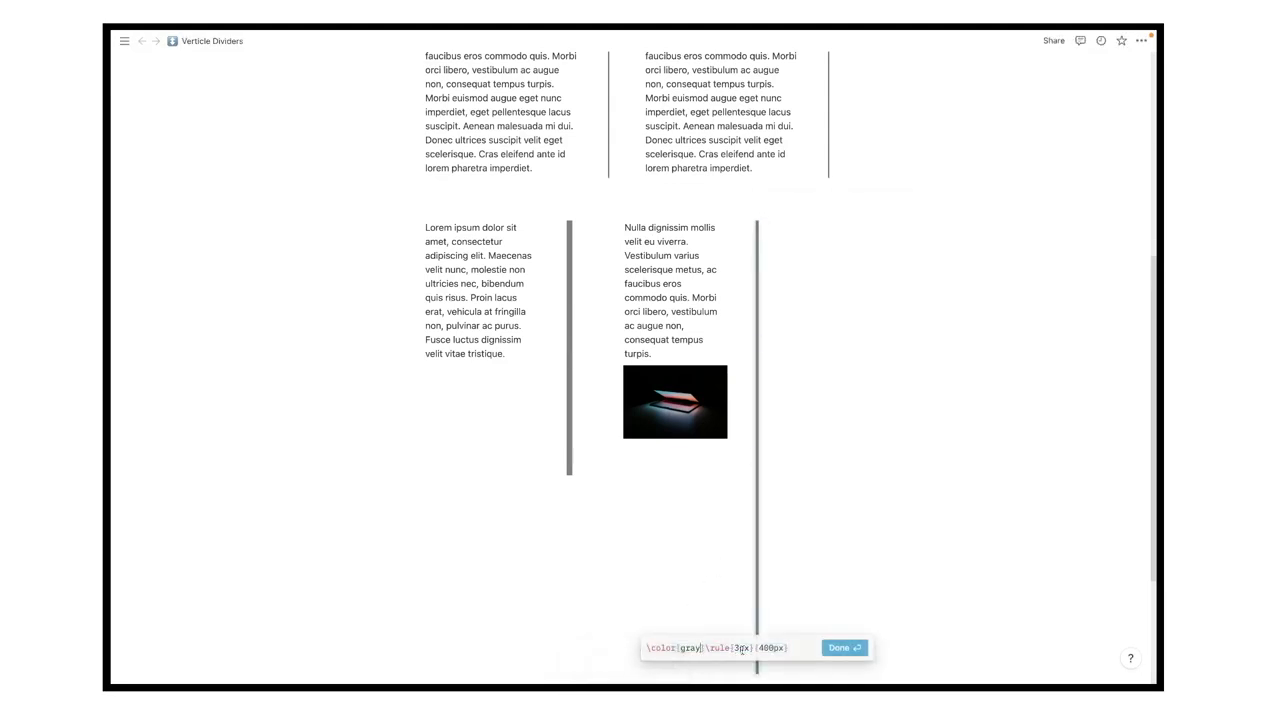
type("5px}{")
left_click_drag(737, 649, 775, 648)
type("11")
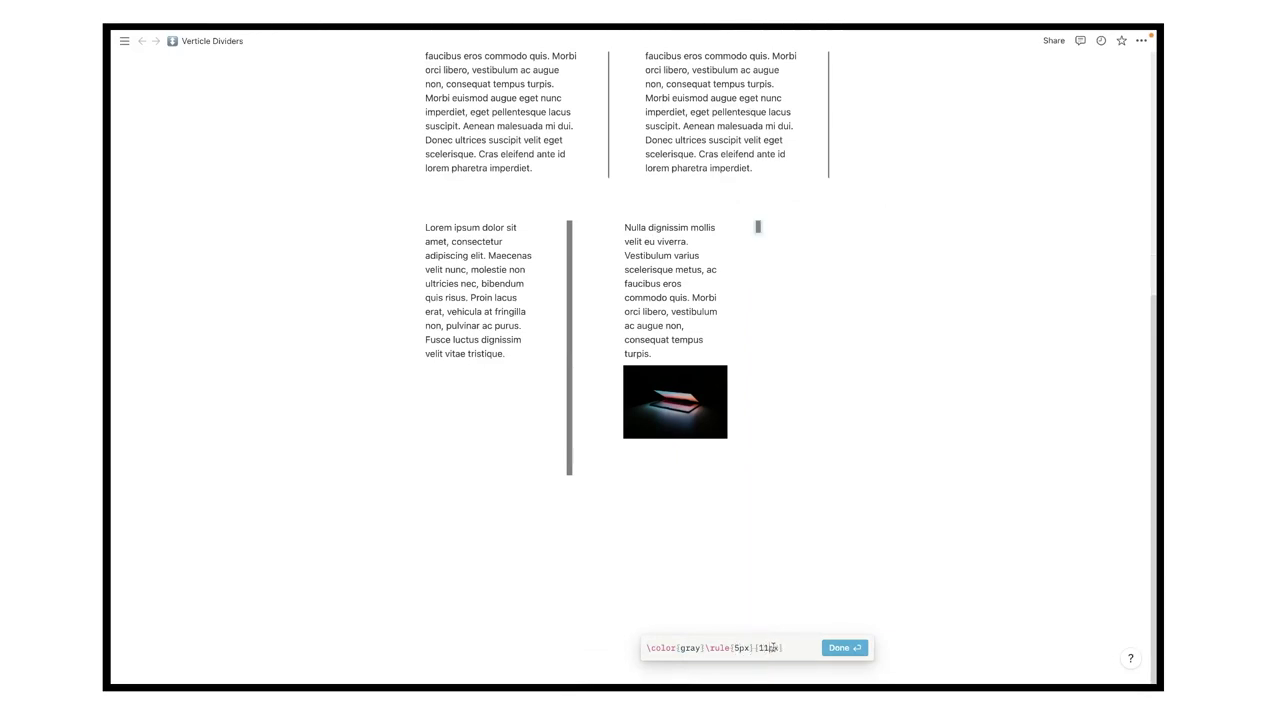
key("BackSpace")
key("BackSpace")
type("225")
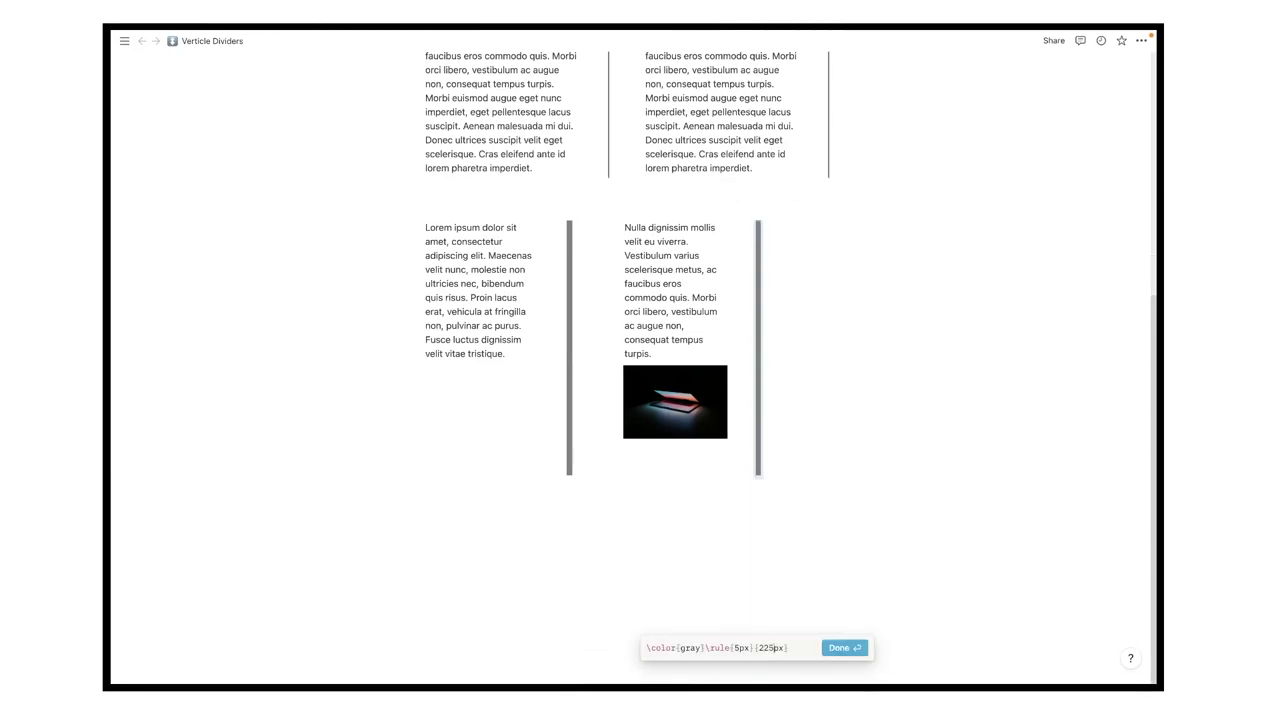
left_click(838, 648)
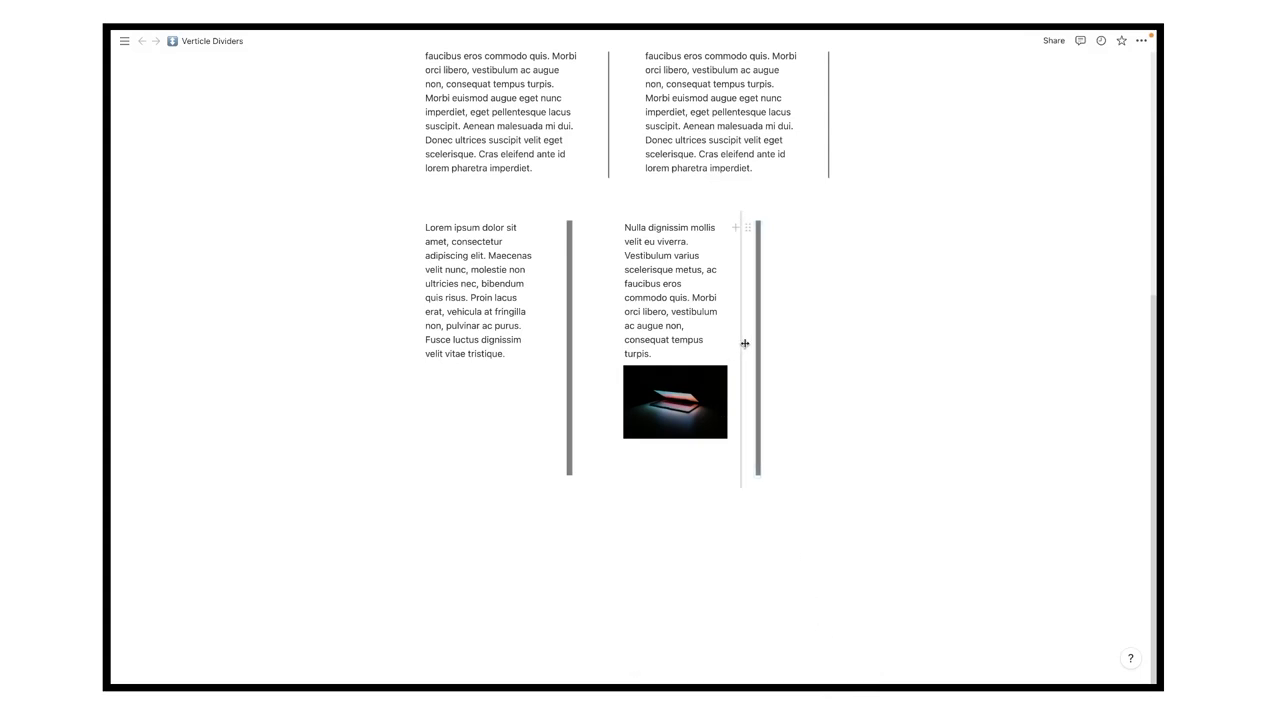
- Drag the middle column's resize handle to widen the Nulla dignissim column and its photo
left_click_drag(740, 343, 816, 341)
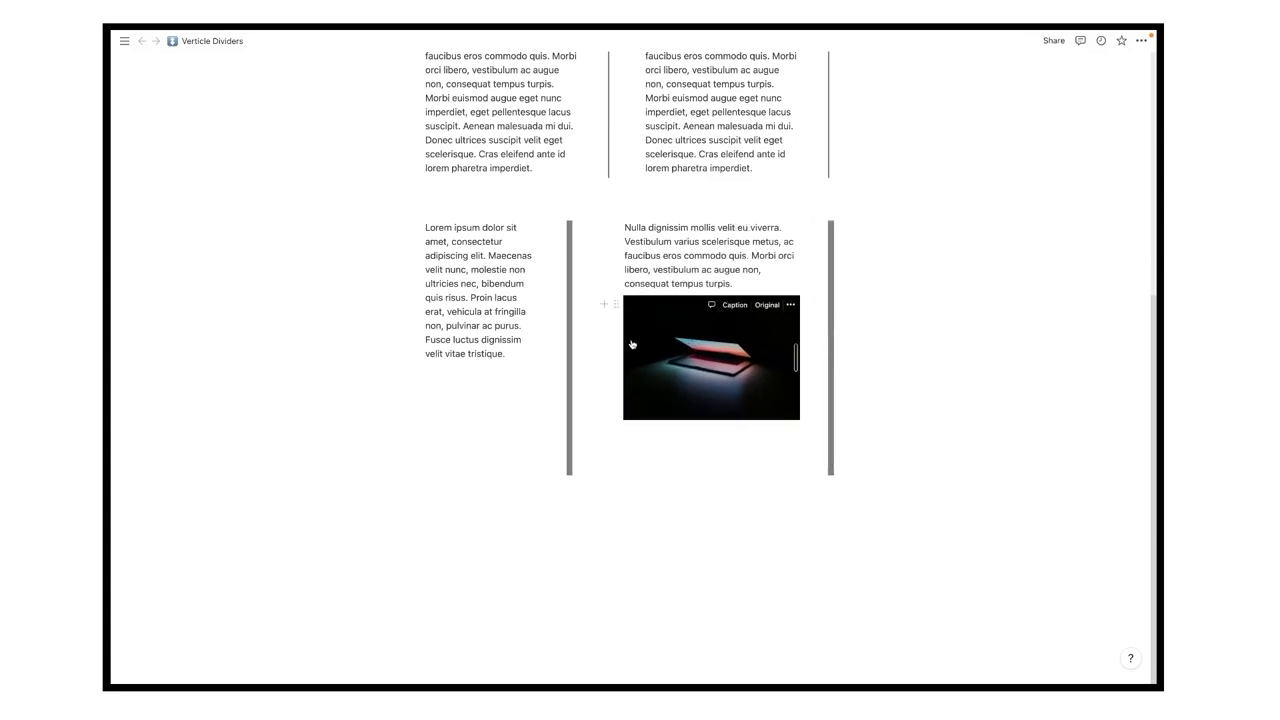